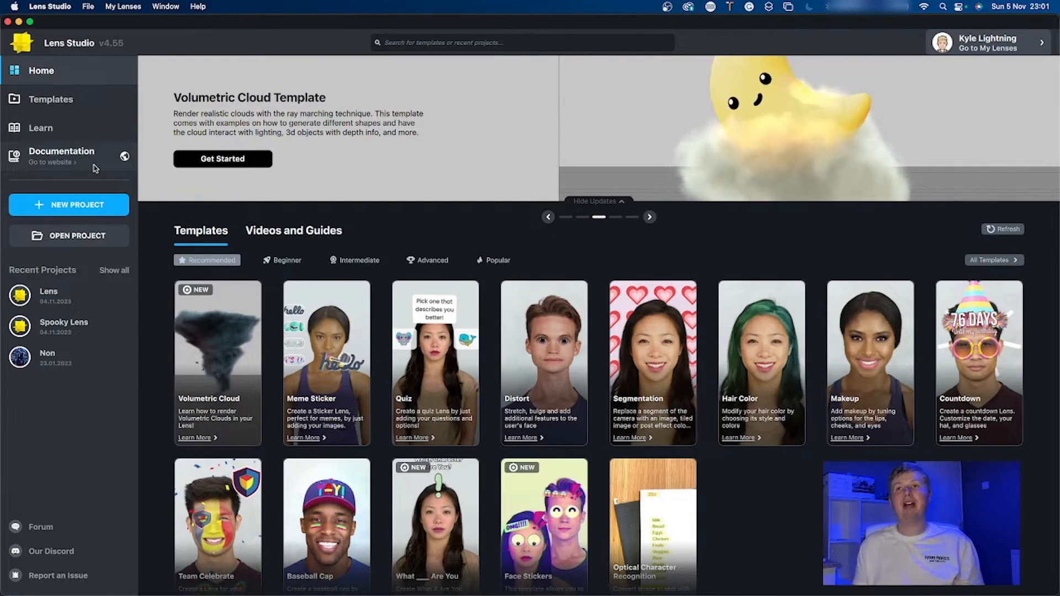
Create a new project and import the KL Logo Main and Lens Template images into its resources.
click(86, 209)
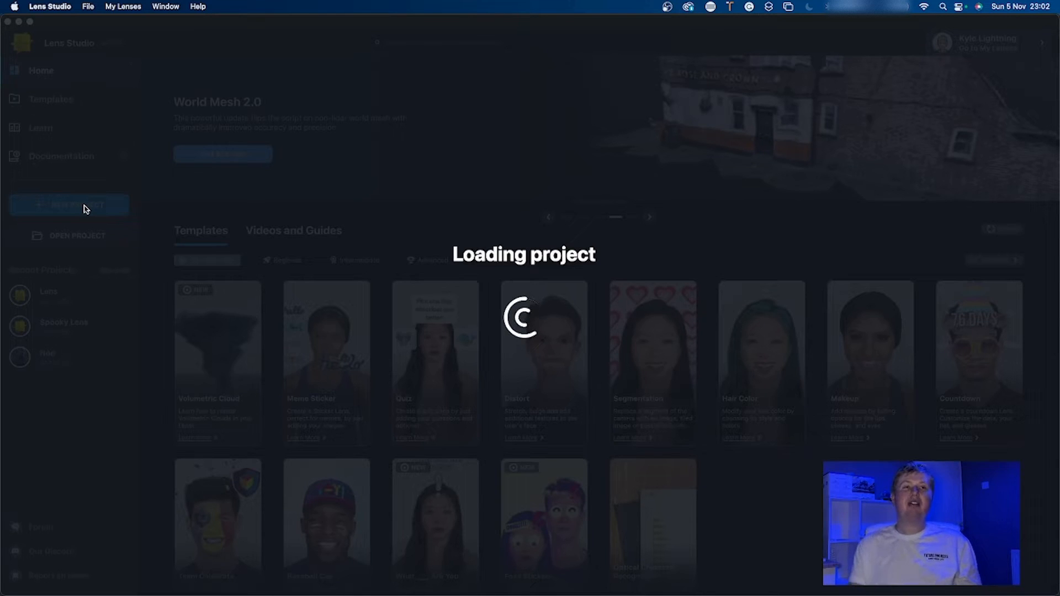
key(super+Tab)
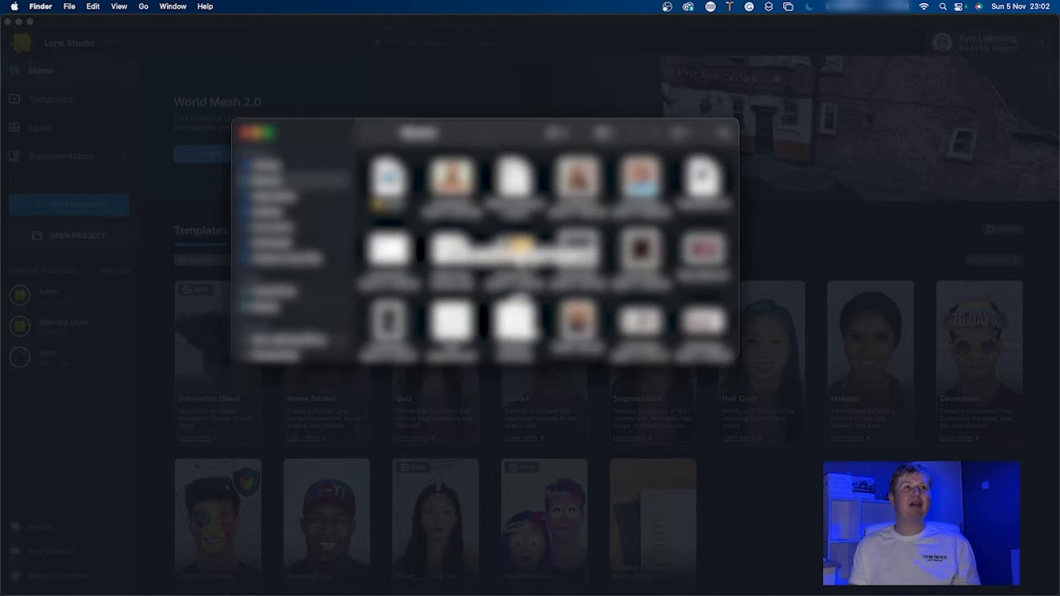
drag(463, 130, 0, 150)
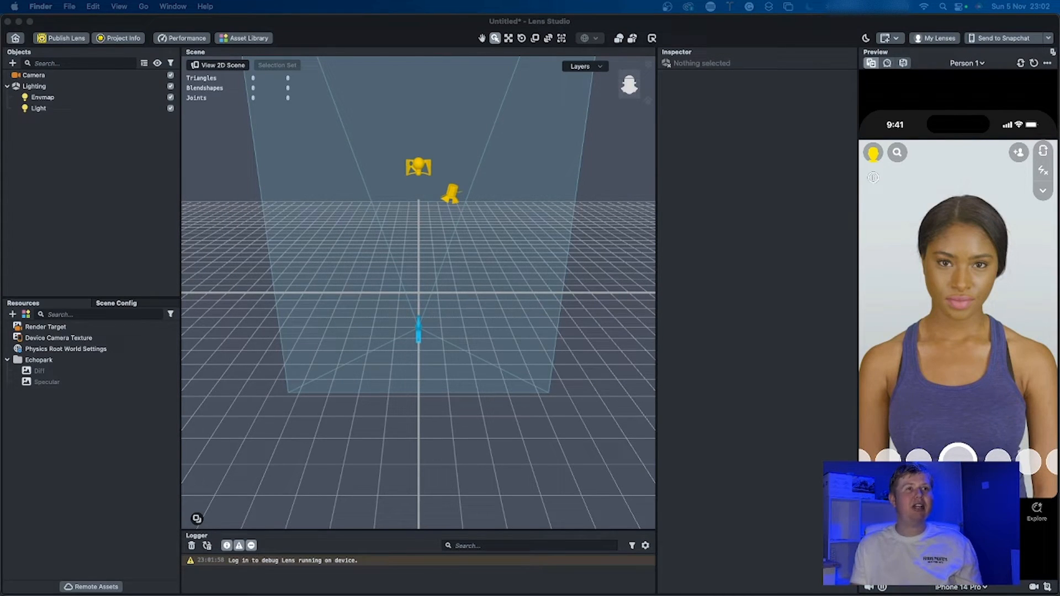
drag(0, 354, 83, 419)
drag(0, 419, 83, 412)
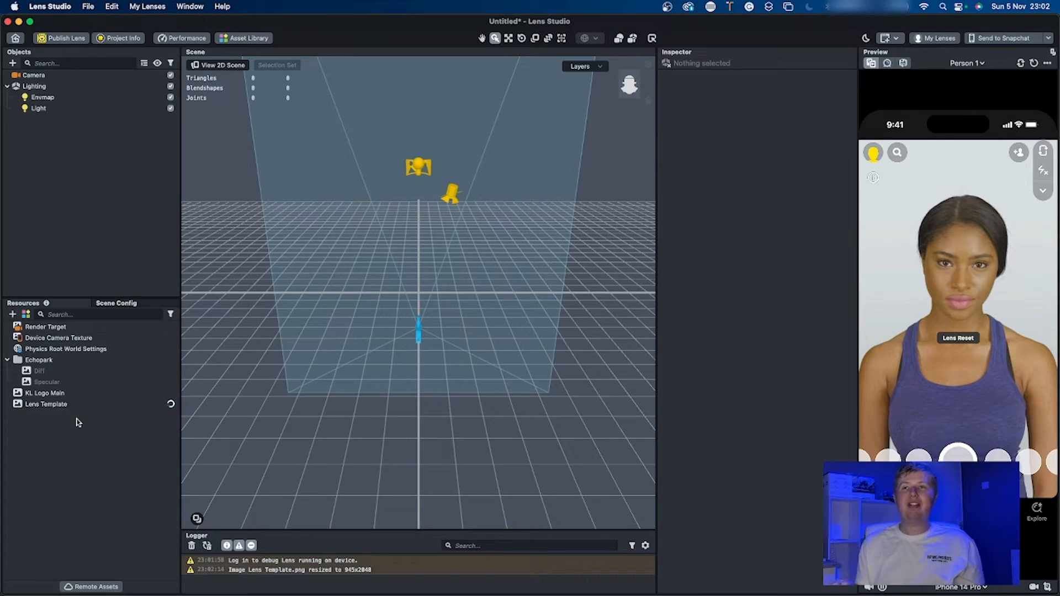
Inspect the imported Lens Template and KL Logo Main textures, comparing the template with its Photoshop artboard.
click(79, 409)
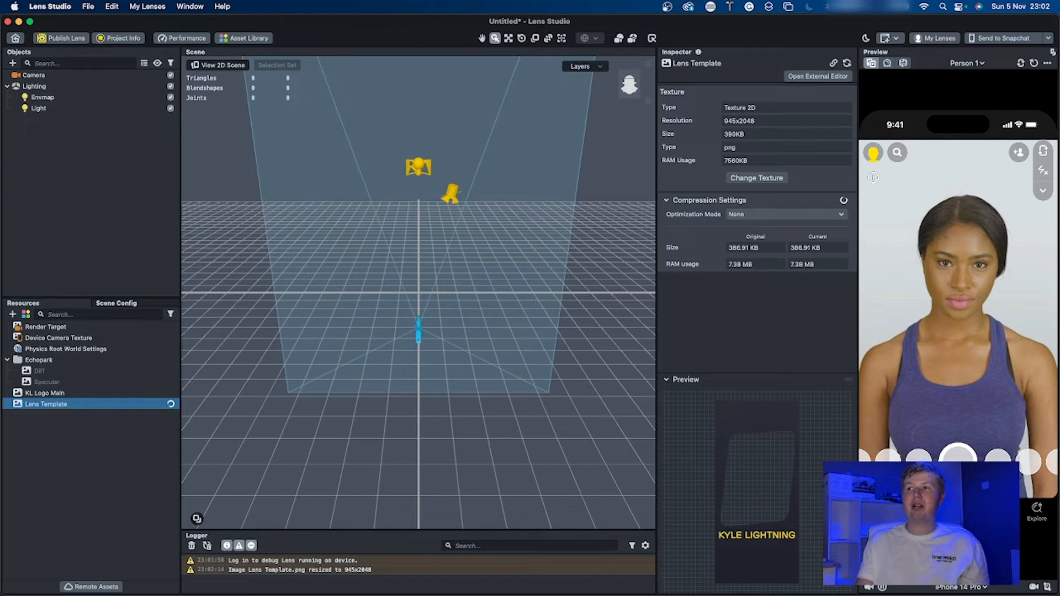
click(64, 395)
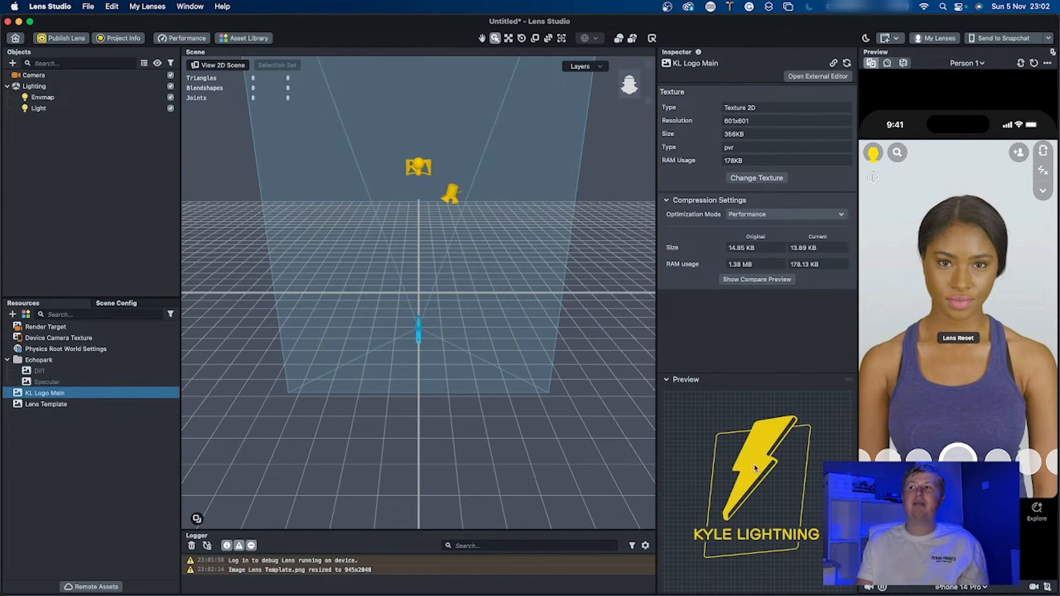
click(69, 405)
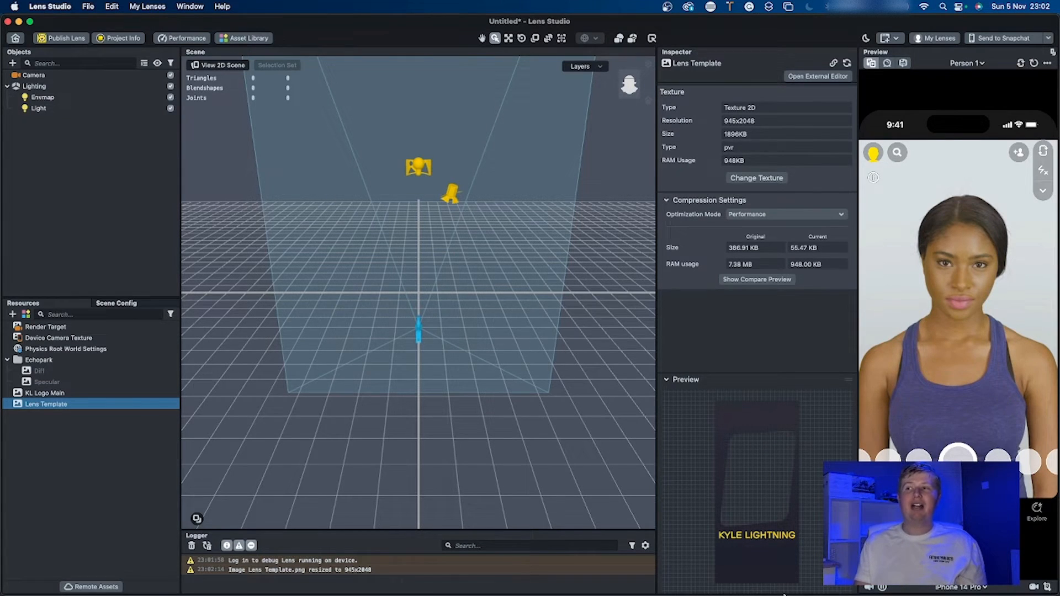
click(767, 578)
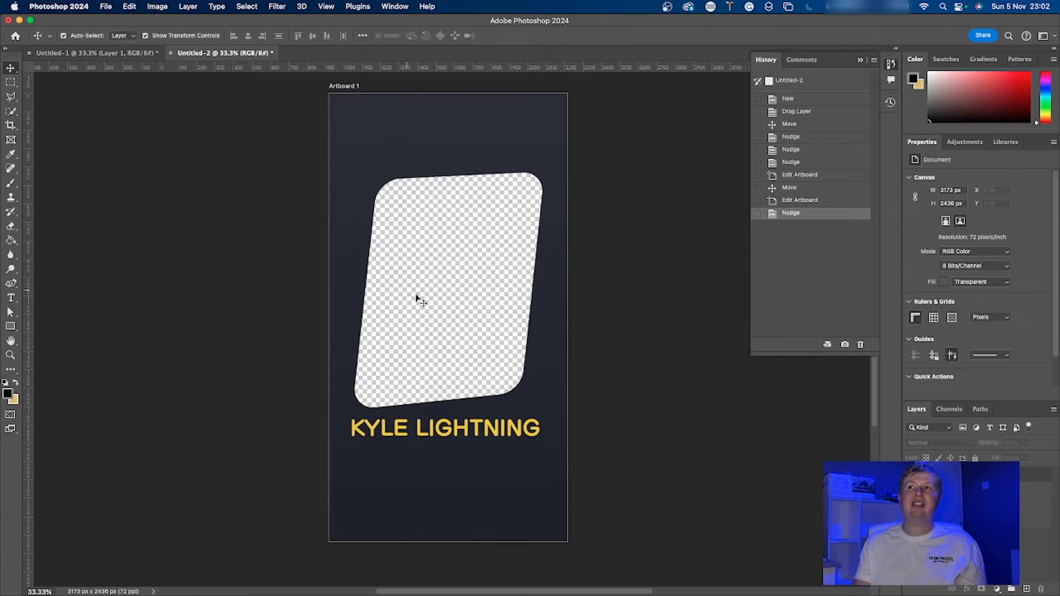
click(20, 21)
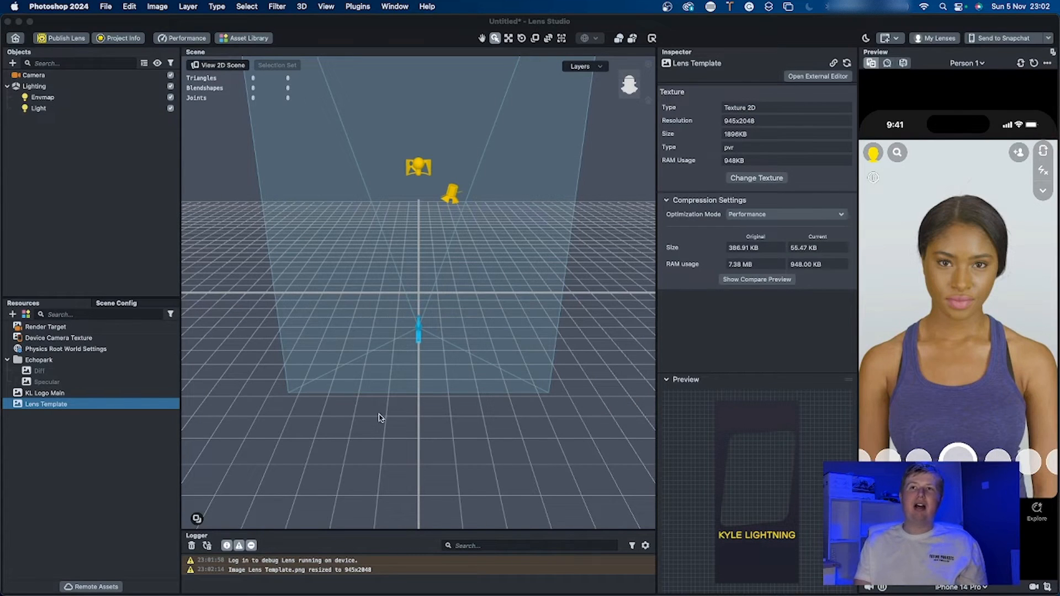
click(50, 394)
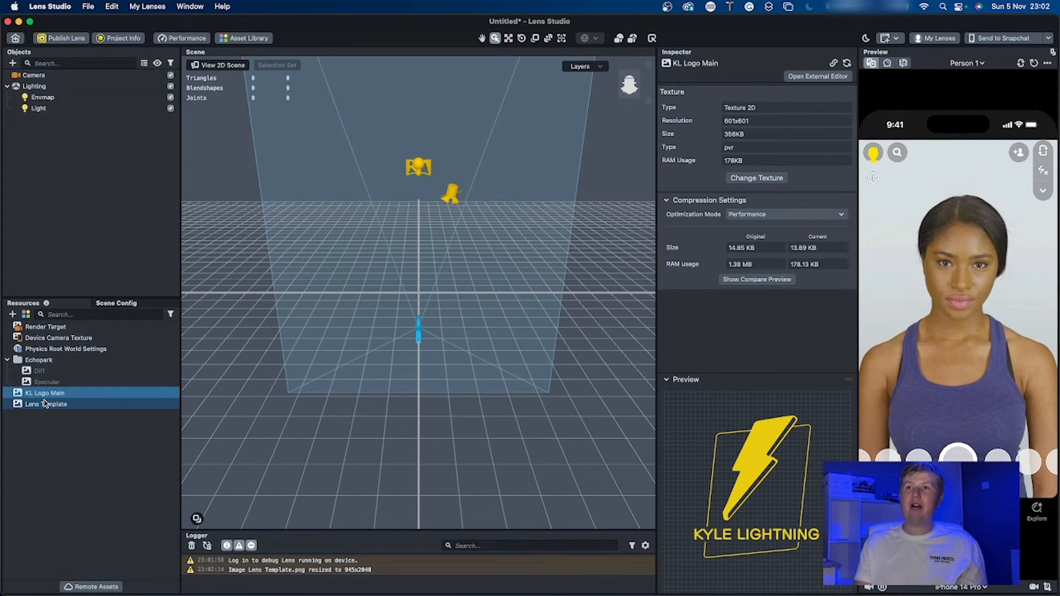
click(46, 405)
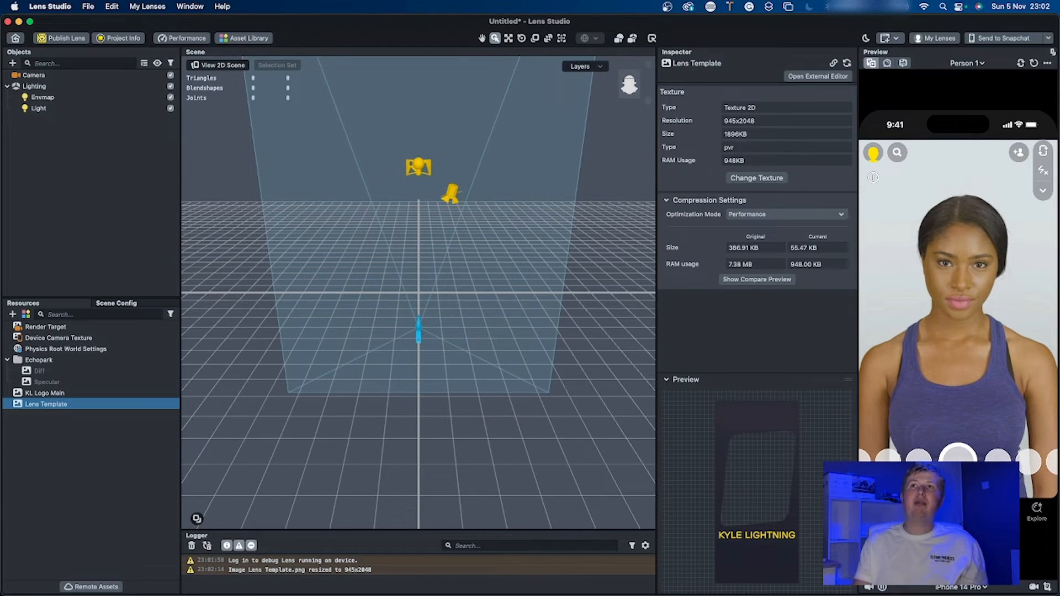
Check the project's lens size in the Lens Performance Toolkit.
click(183, 38)
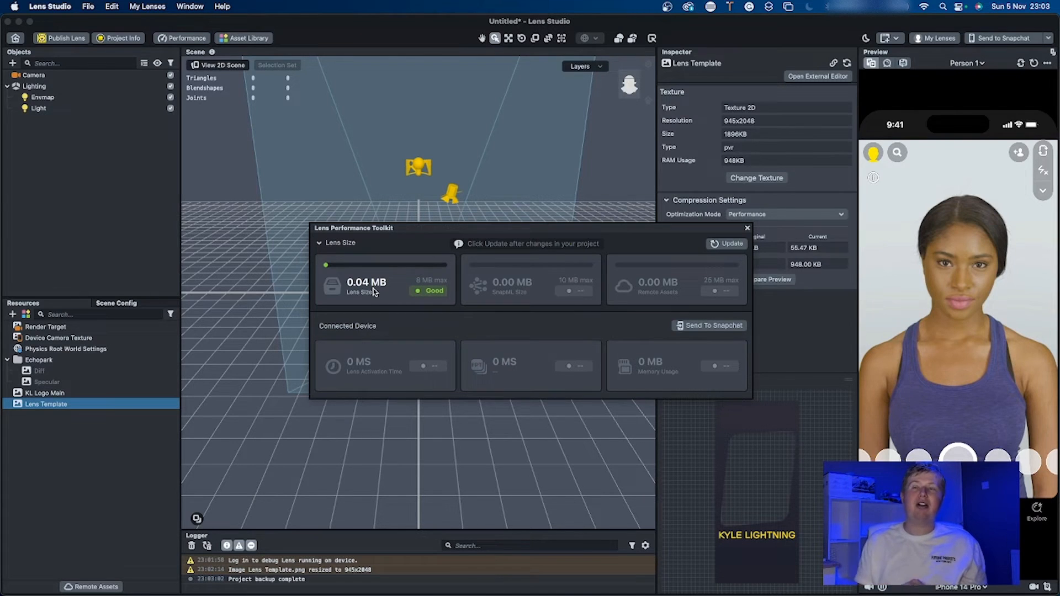
click(749, 229)
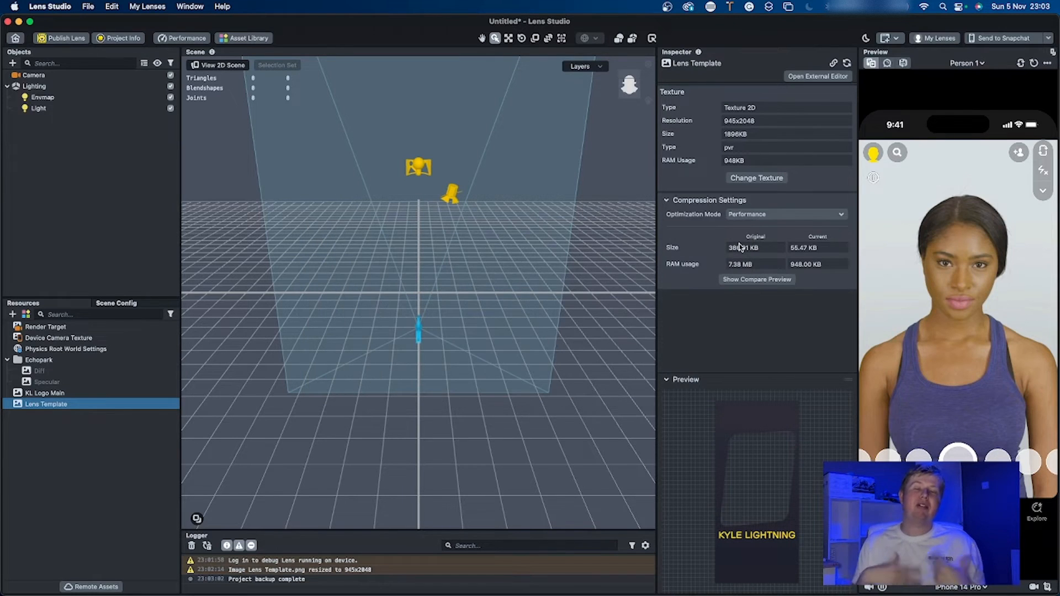
click(116, 448)
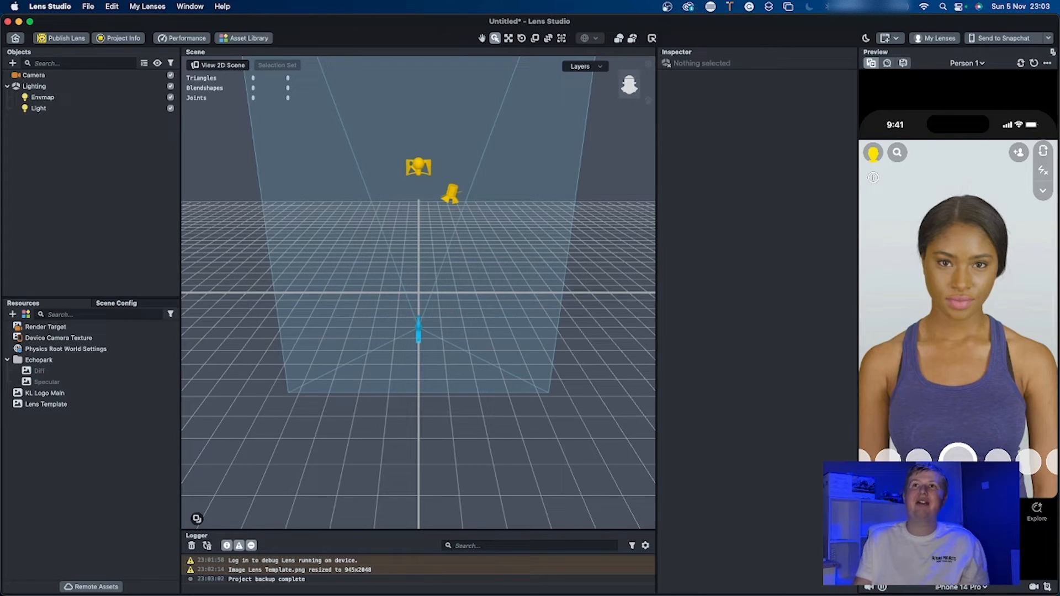
Add a Screen Image object to the scene.
mouse_move(332, 269)
alt+mouse_down()
mouse_move(450, 254)
mouse_move(284, 273)
mouse_move(367, 276)
mouse_move(335, 284)
alt+mouse_up()
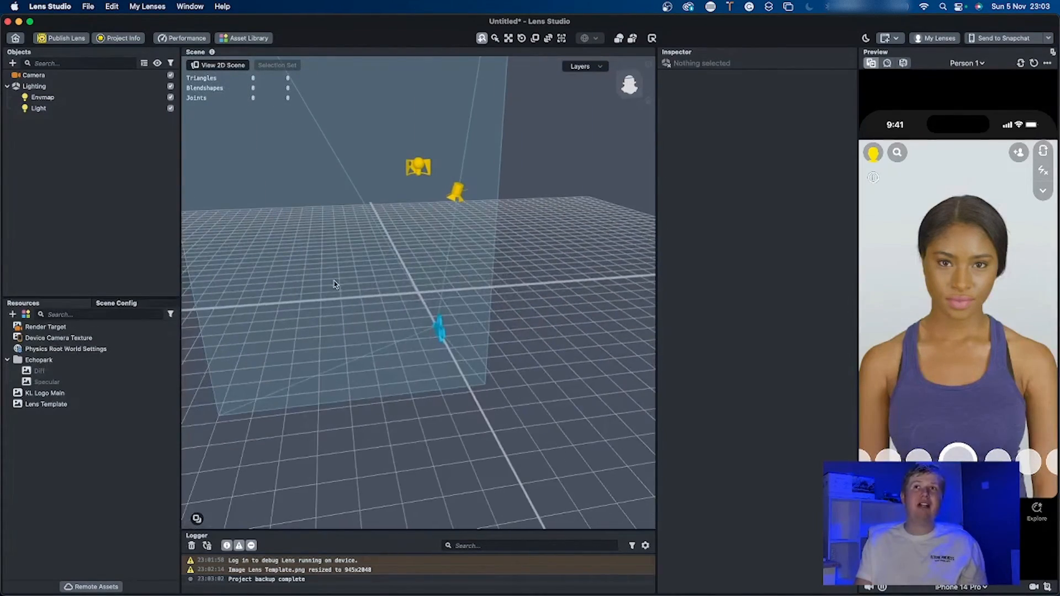
click(44, 109)
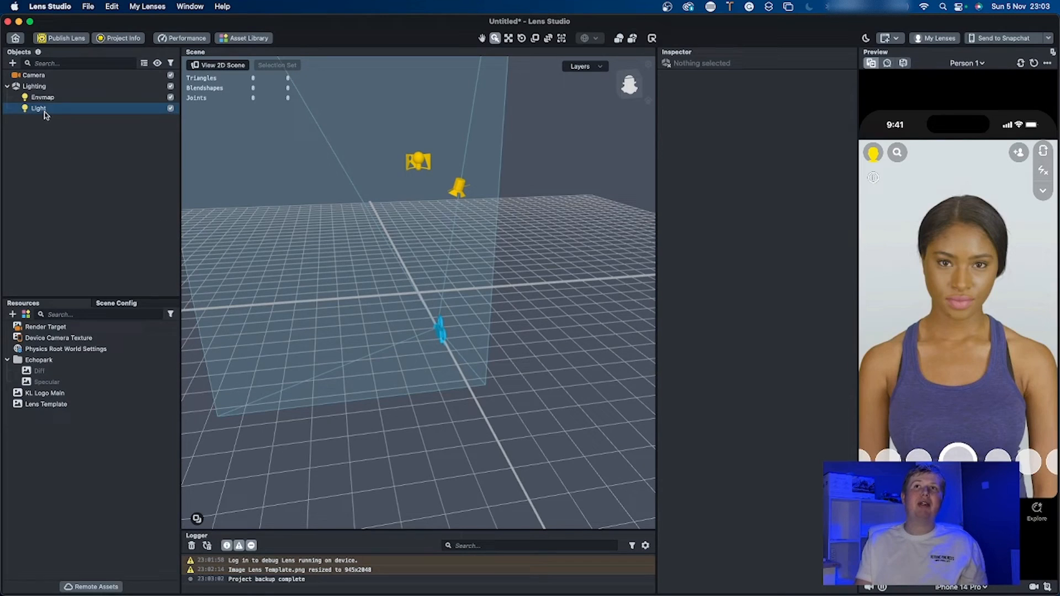
click(12, 63)
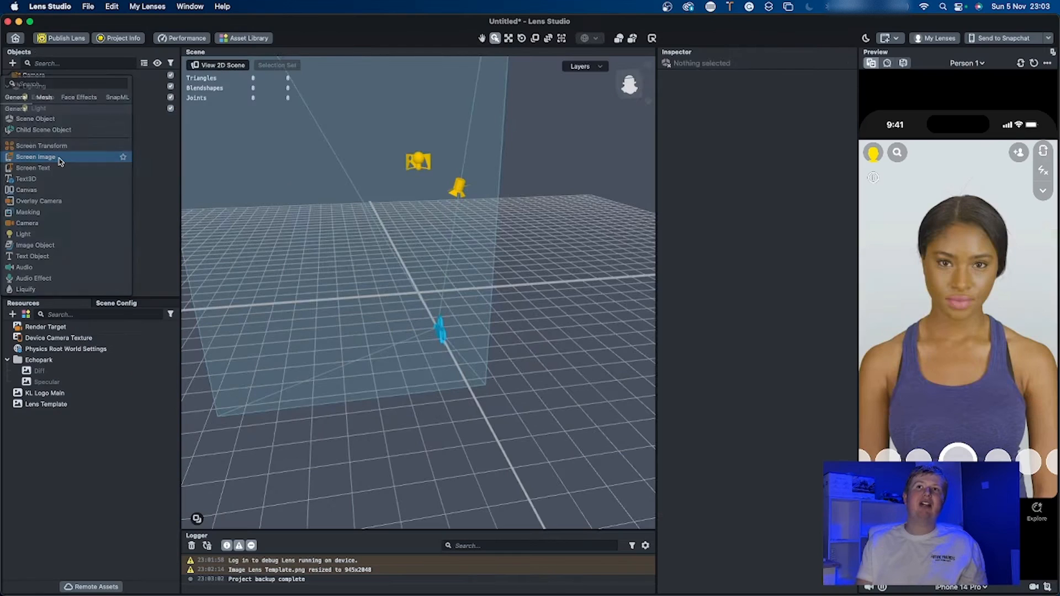
click(36, 157)
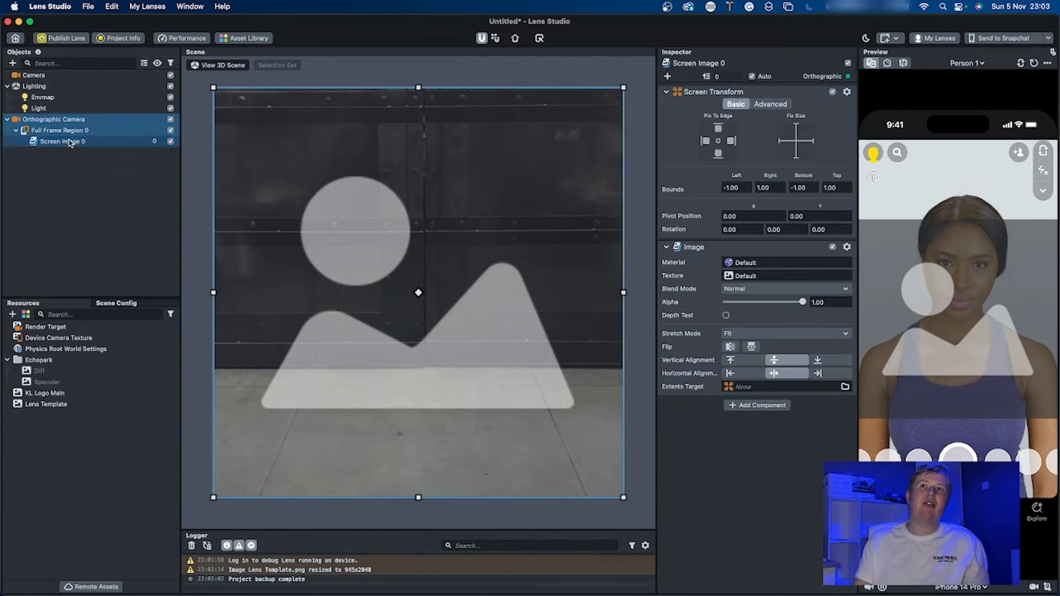
Examine the screen image in the 3D and 2D scene views and review its Full Frame Region settings.
click(218, 65)
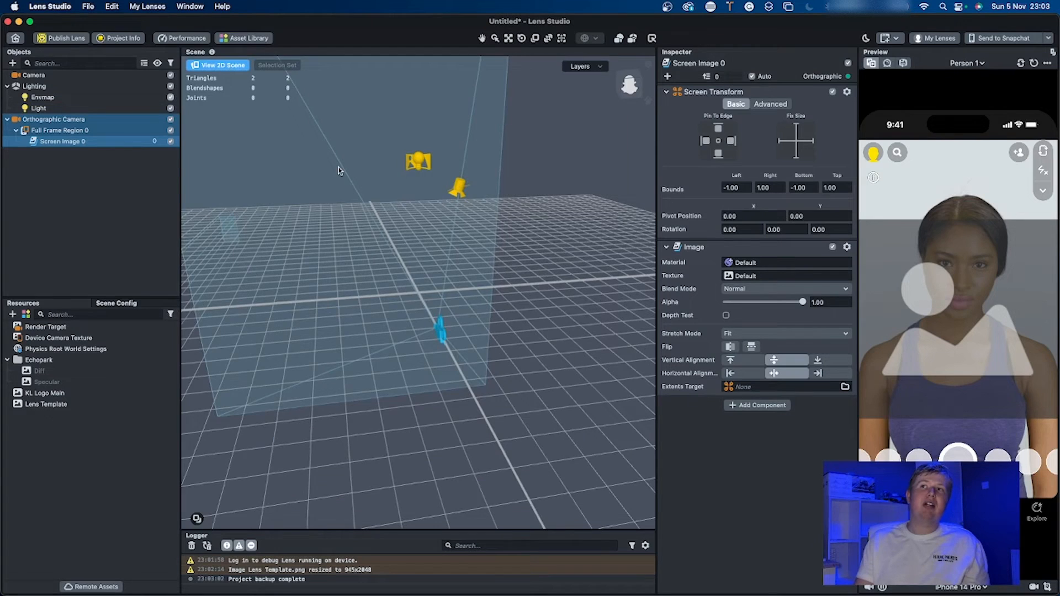
right_drag(369, 409, 423, 390)
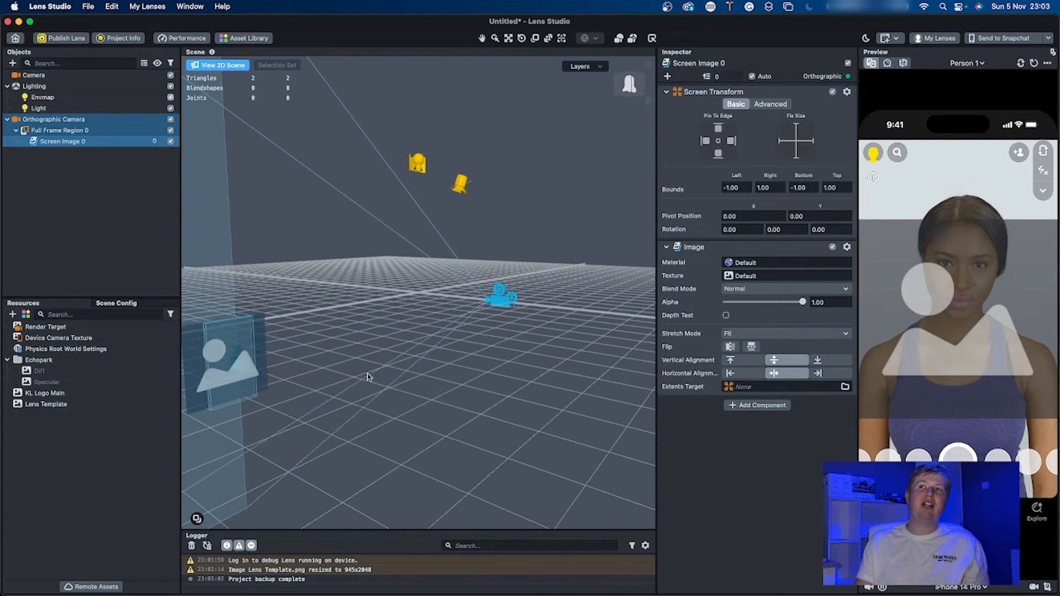
click(205, 70)
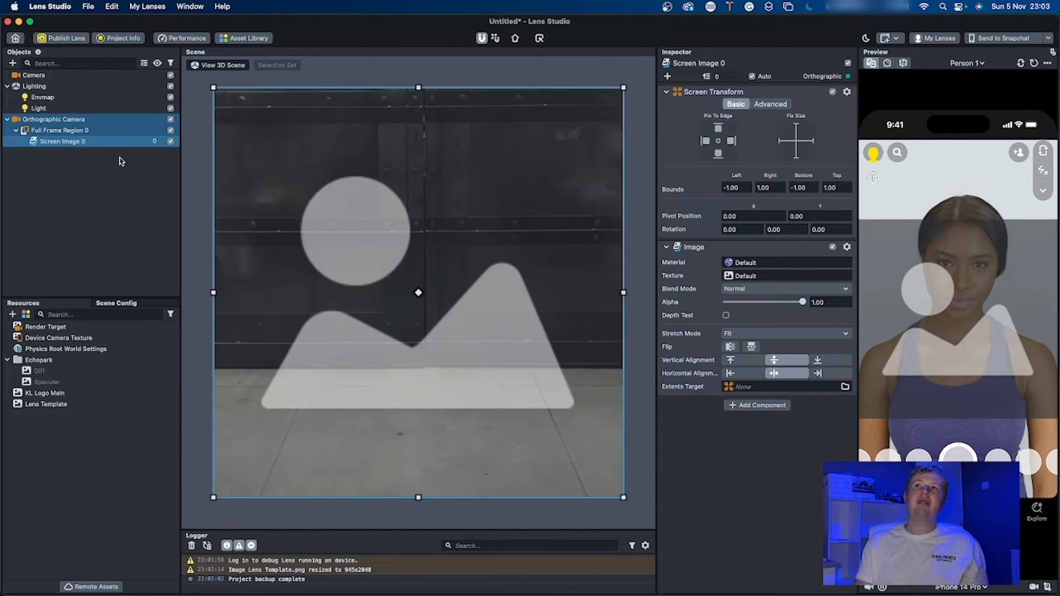
click(66, 131)
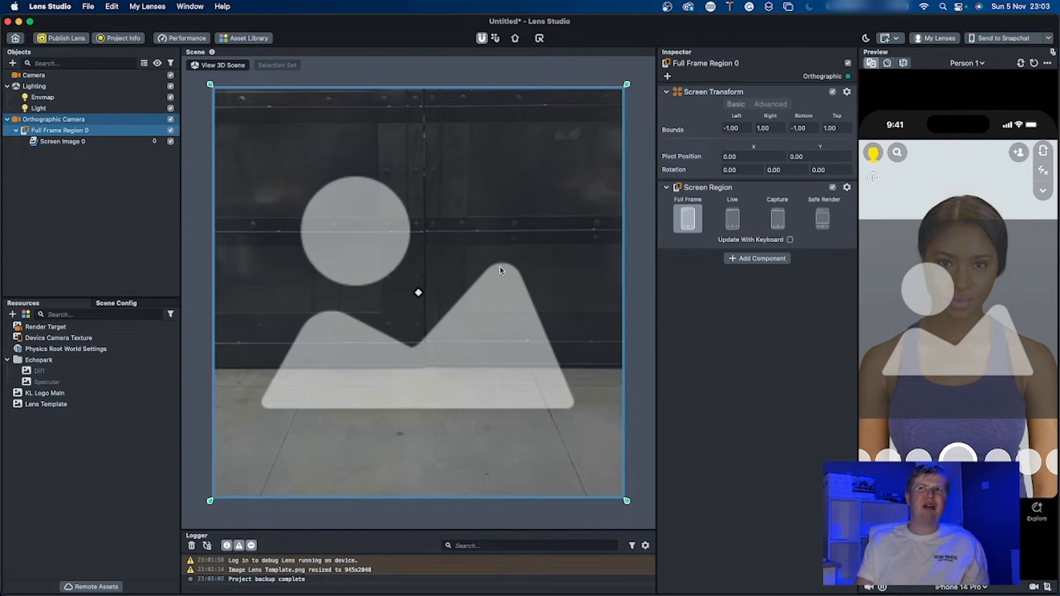
Preview the lens on a simulated iPhone 8 and return the simulation to iPhone 14 Pro.
click(958, 587)
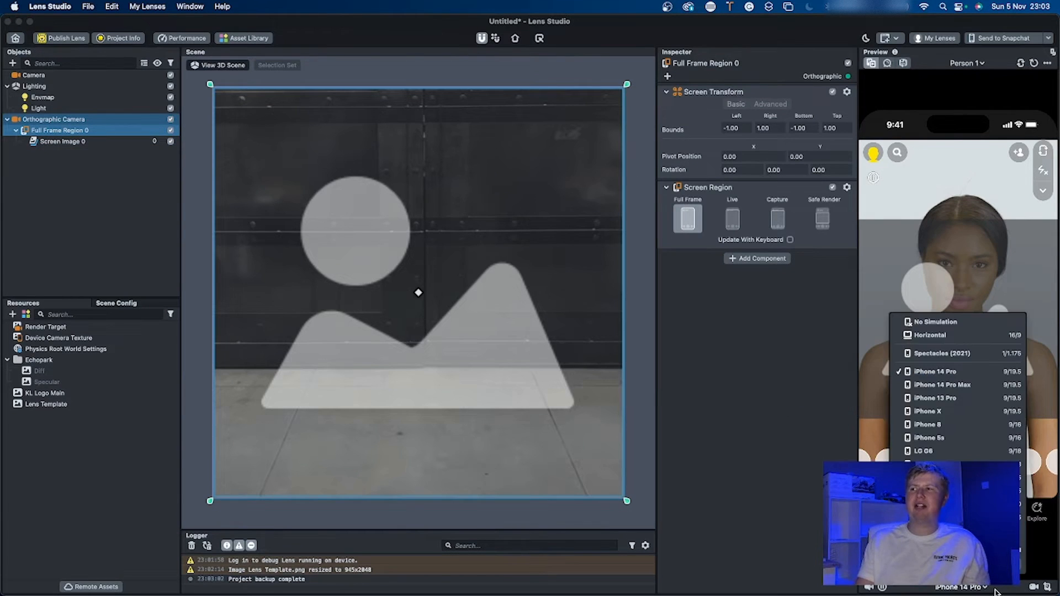
click(953, 426)
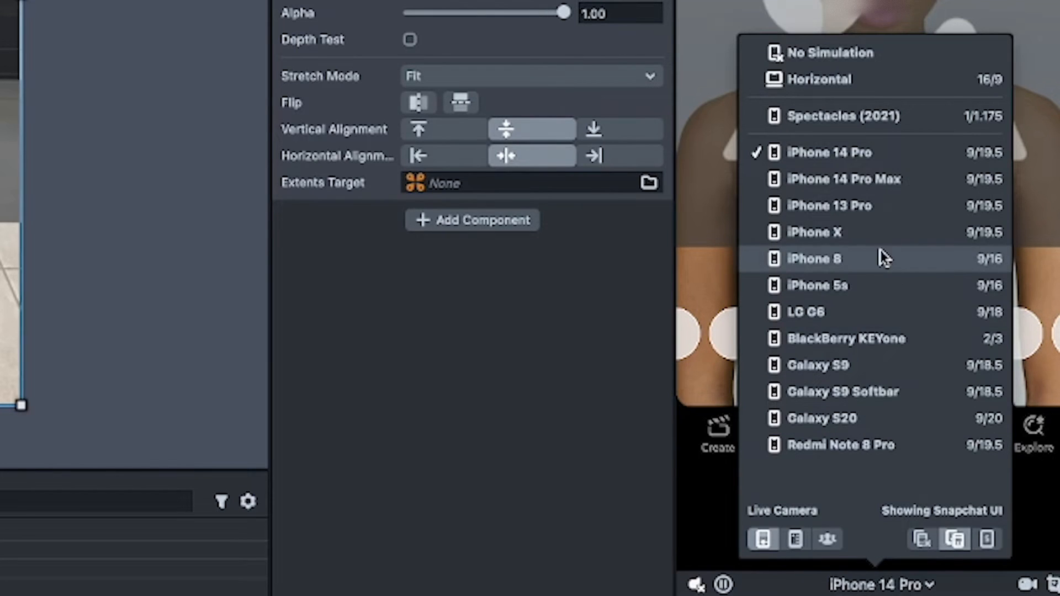
click(881, 260)
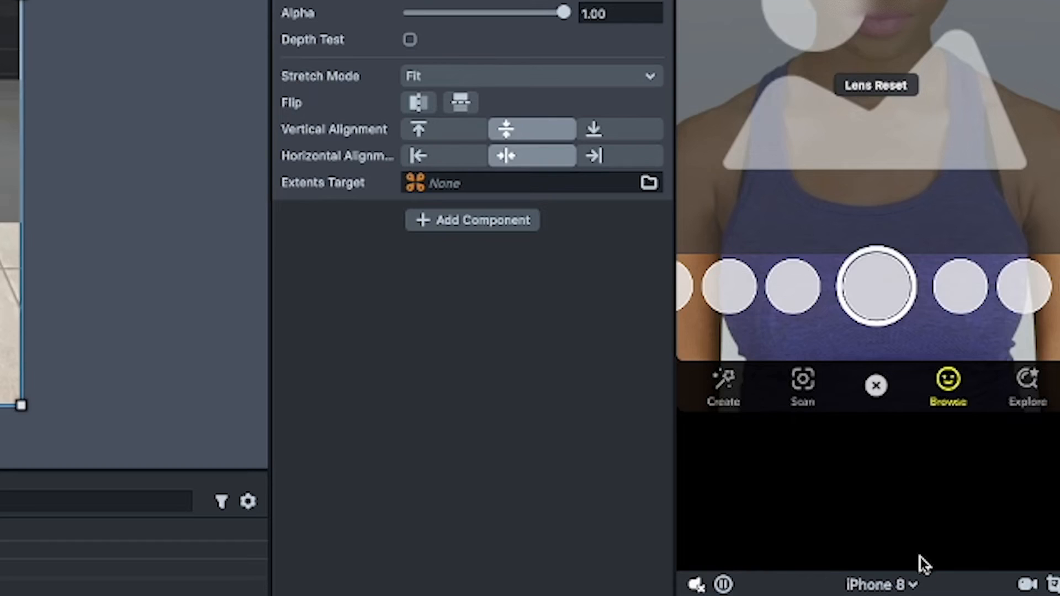
click(889, 584)
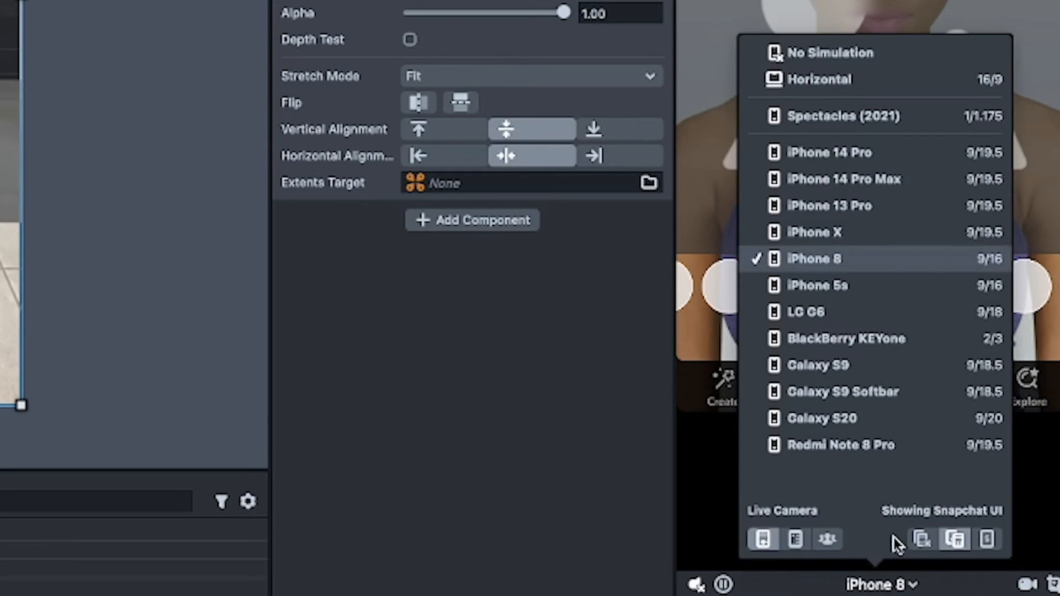
click(851, 153)
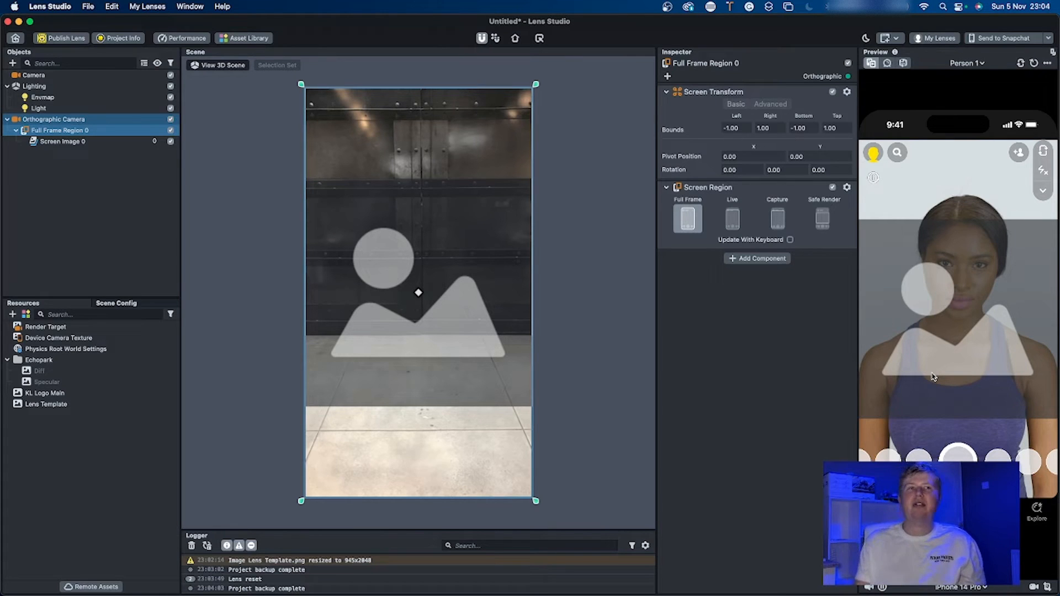
click(86, 338)
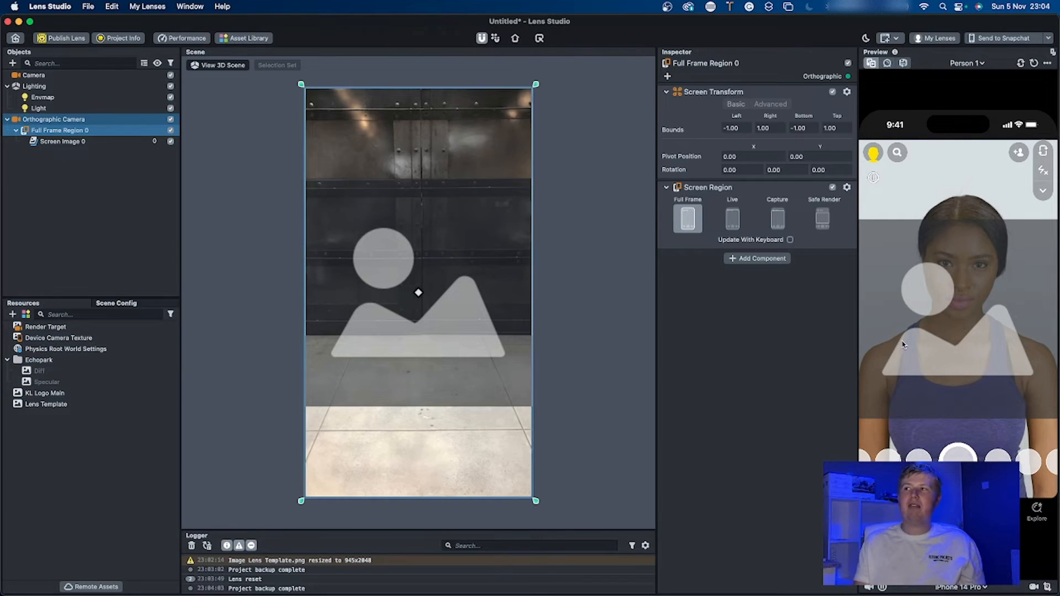
Assign the KL Logo Main image as the texture of Screen Image 0.
click(71, 143)
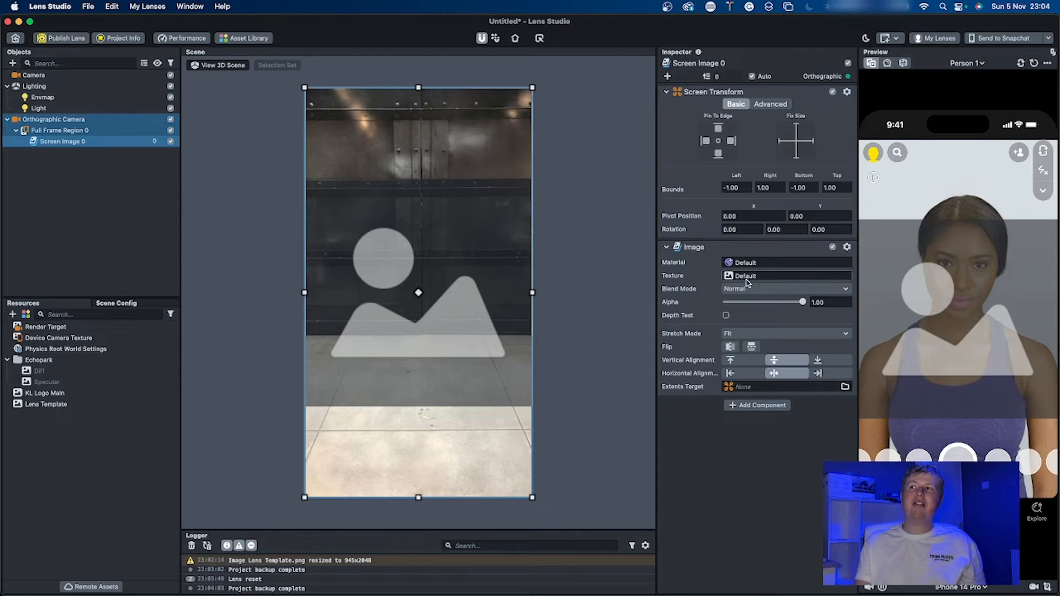
click(53, 395)
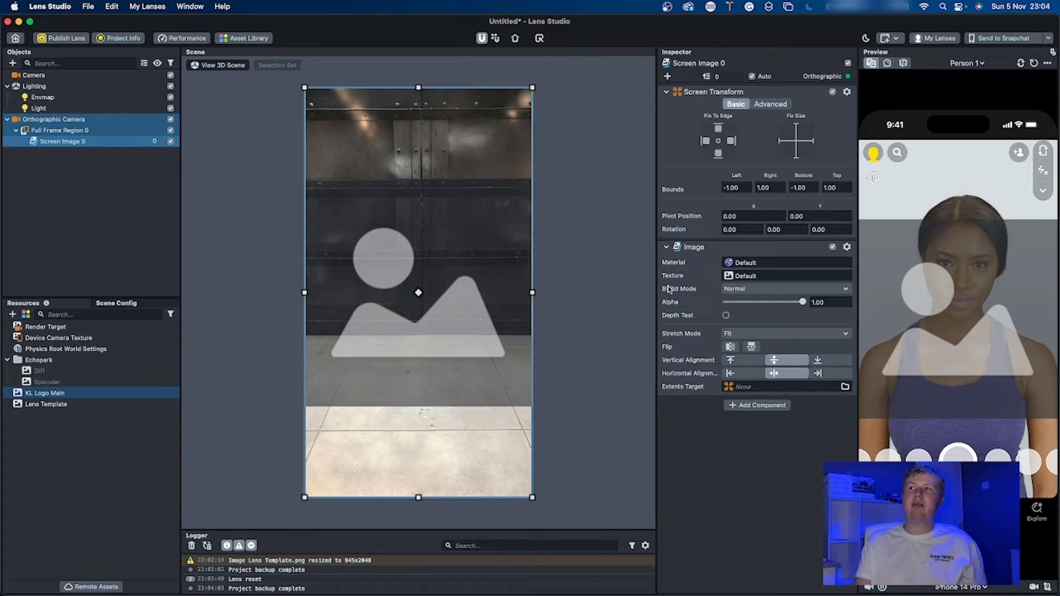
drag(8, 397, 731, 280)
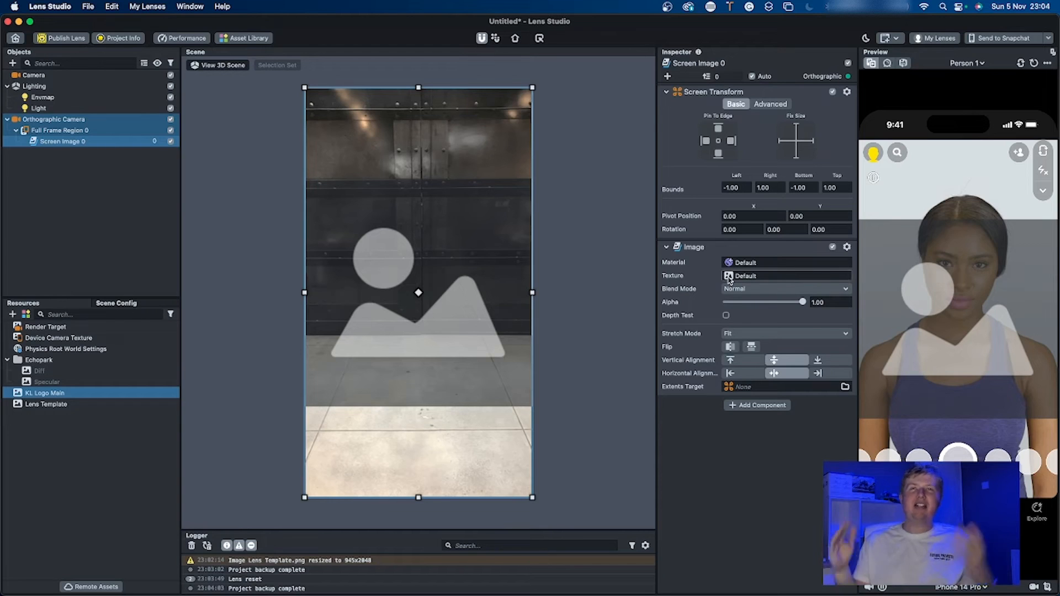
drag(731, 280, 743, 265)
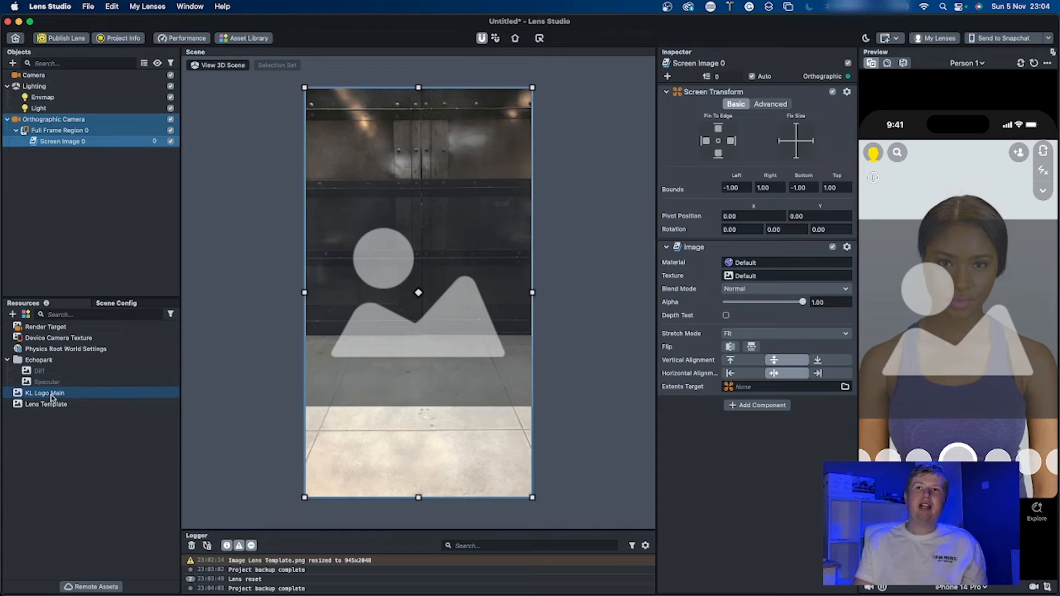
drag(733, 283, 740, 277)
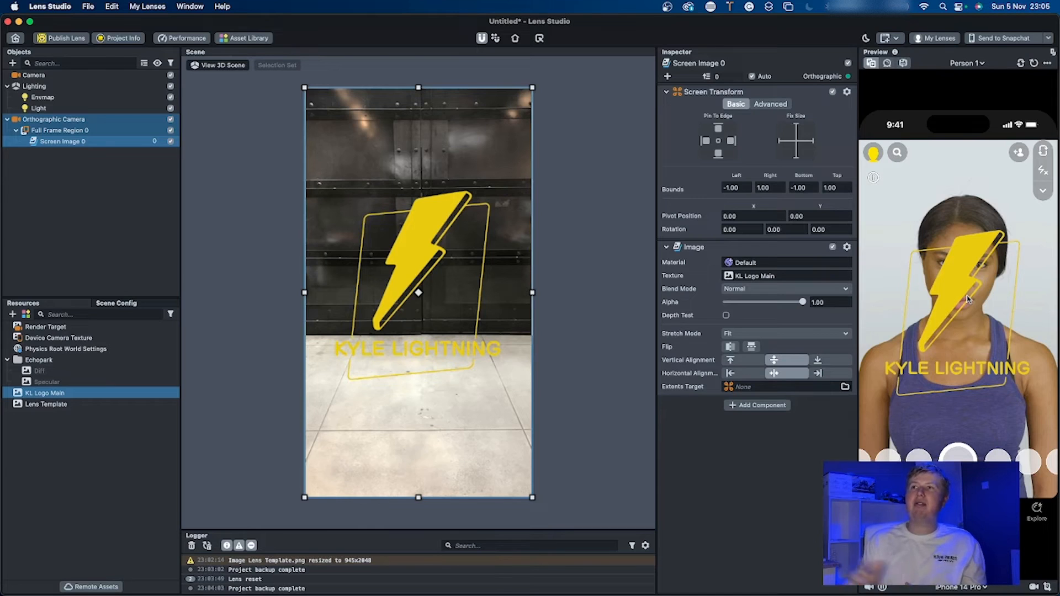
Shrink the logo image into the frame's lower-left area, with right bound about 0.48 and top bound 0, and set its stretch mode to Fill.
mouse_move(454, 262)
mouse_down()
mouse_move(538, 265)
mouse_move(453, 263)
mouse_up()
drag(418, 87, 419, 293)
drag(532, 390, 473, 396)
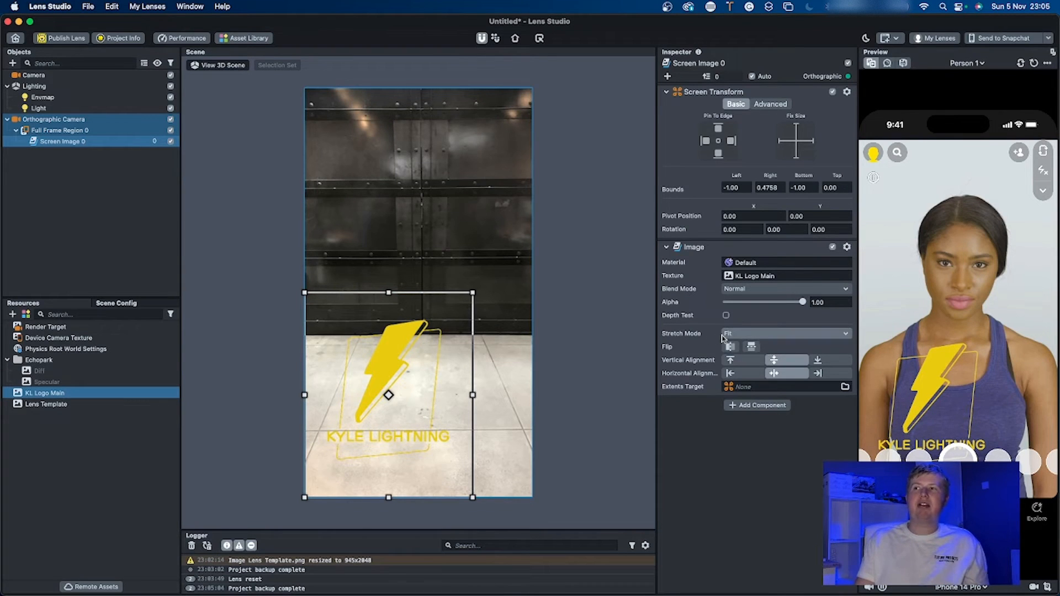
click(740, 337)
click(754, 330)
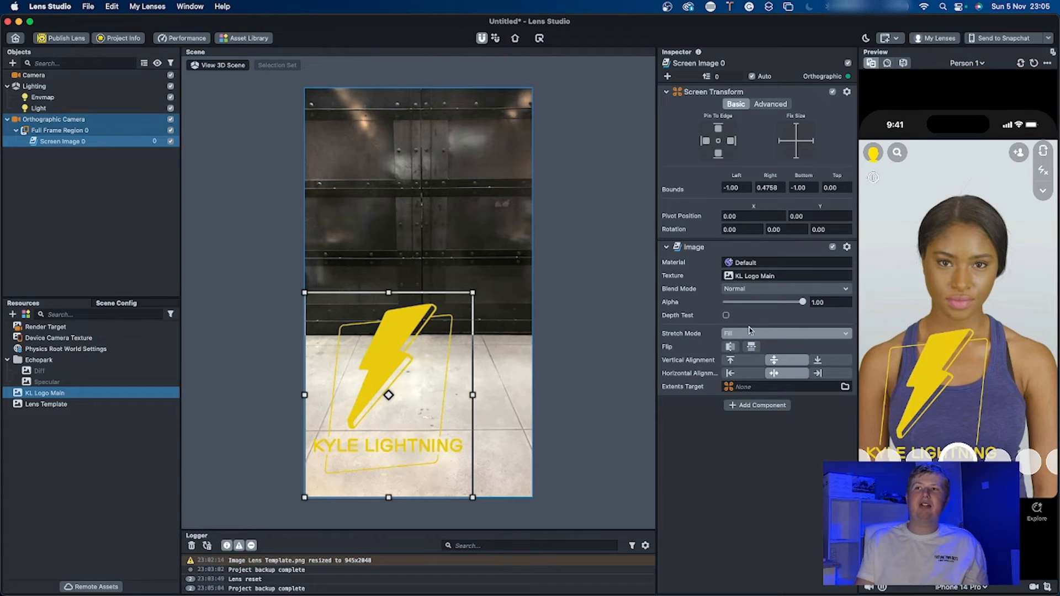
Shrink the logo image and place it in the frame's upper-left corner, with bounds about -0.90 left, -0.41 right, 0.63 bottom and 0.95 top.
drag(472, 292, 375, 404)
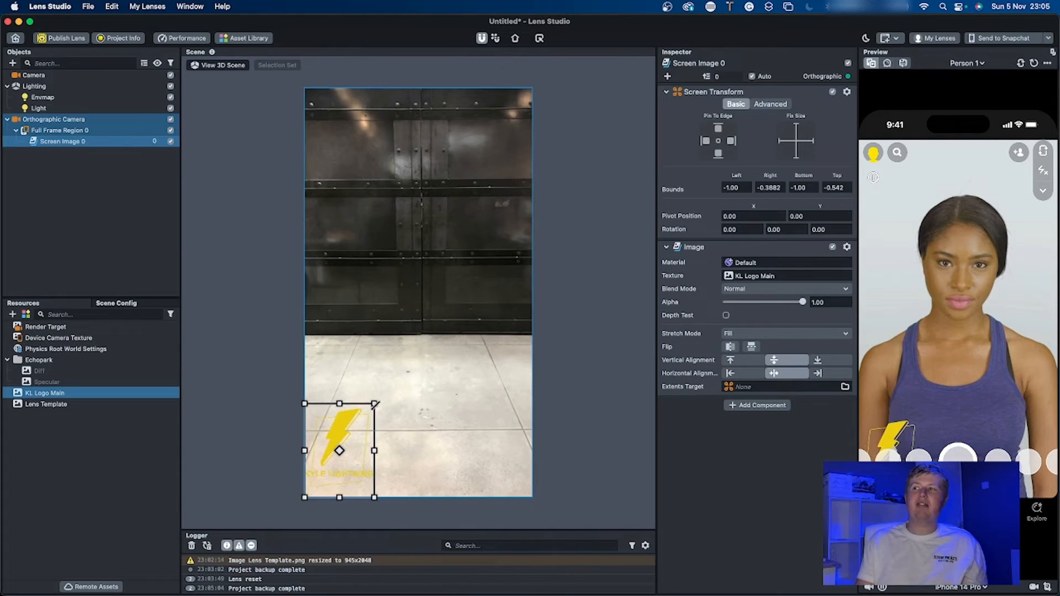
drag(337, 440, 481, 157)
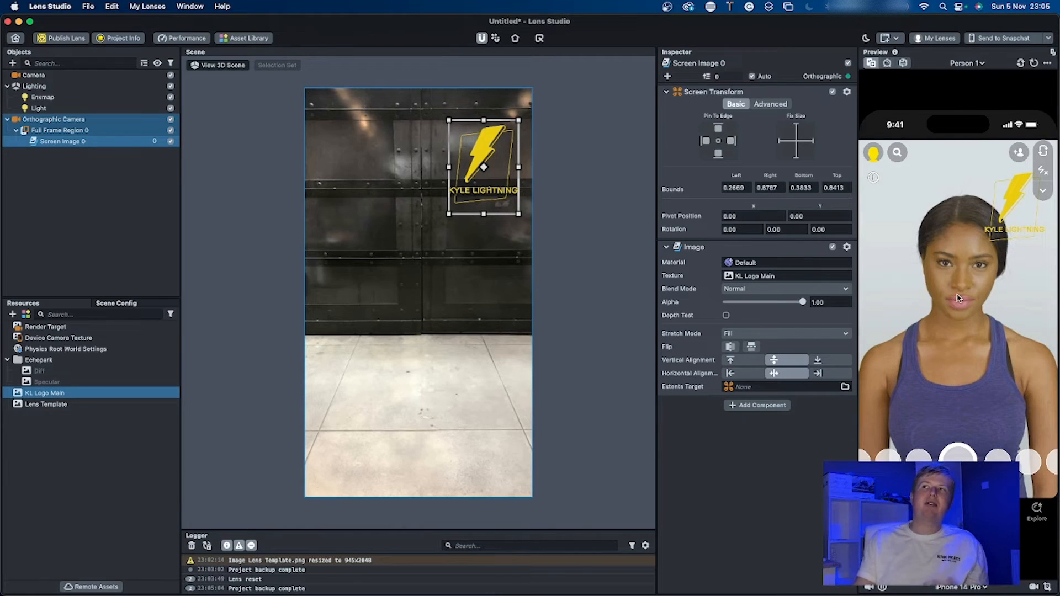
drag(448, 120, 340, 118)
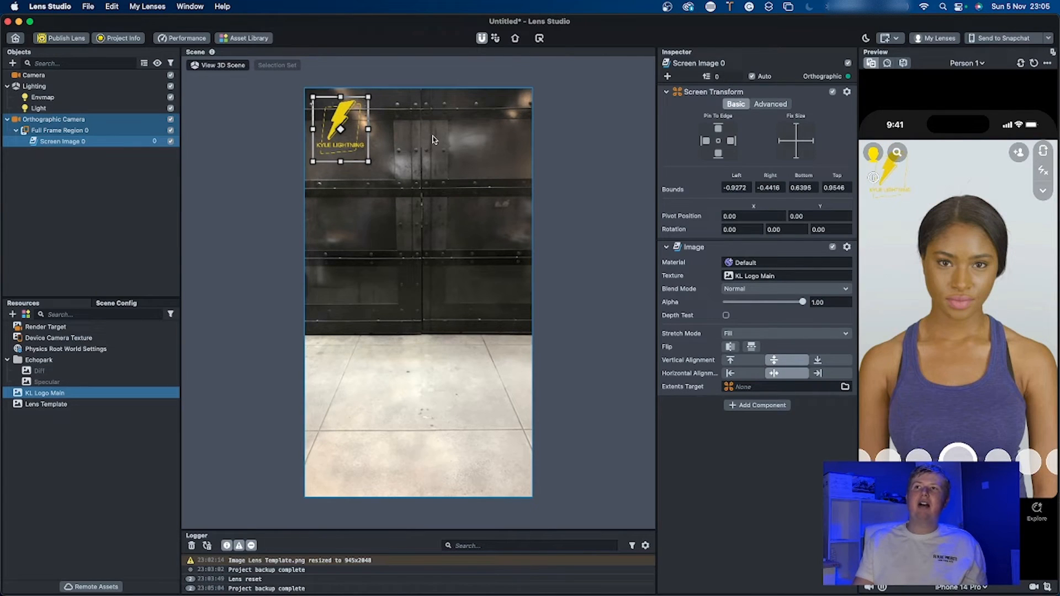
click(433, 140)
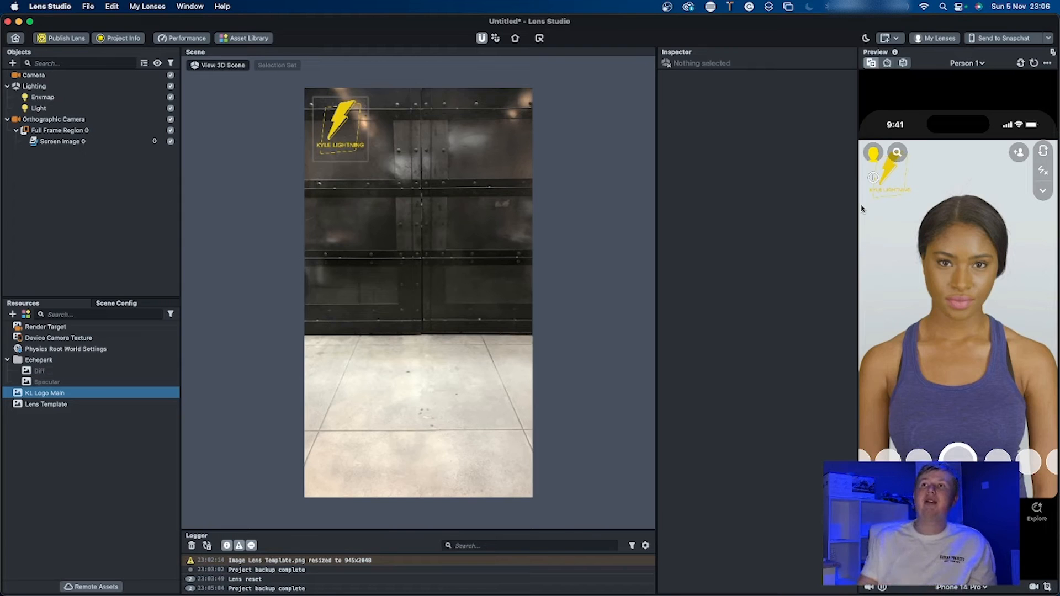
click(342, 130)
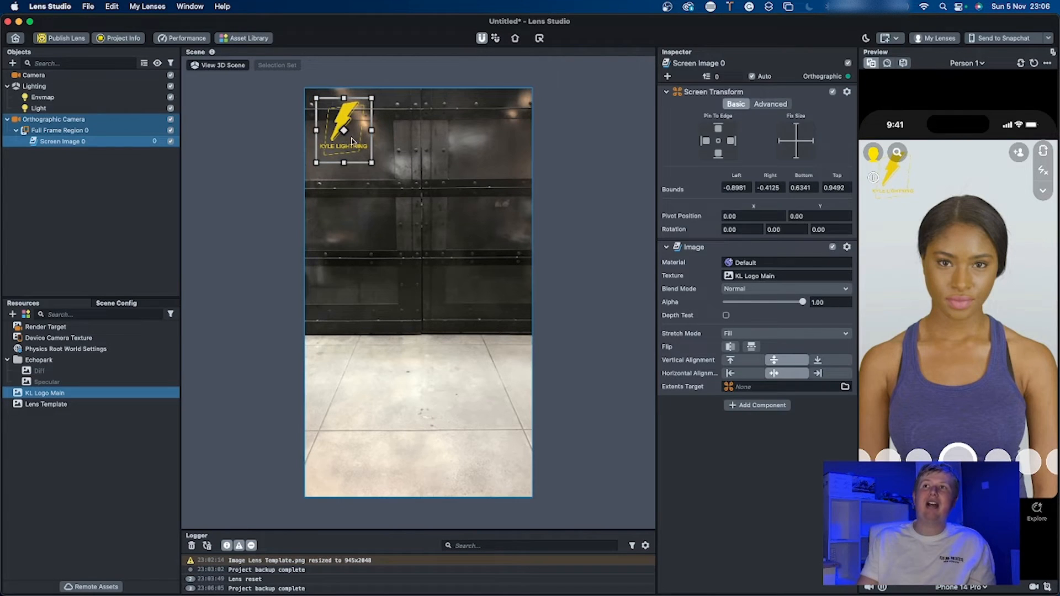
click(394, 180)
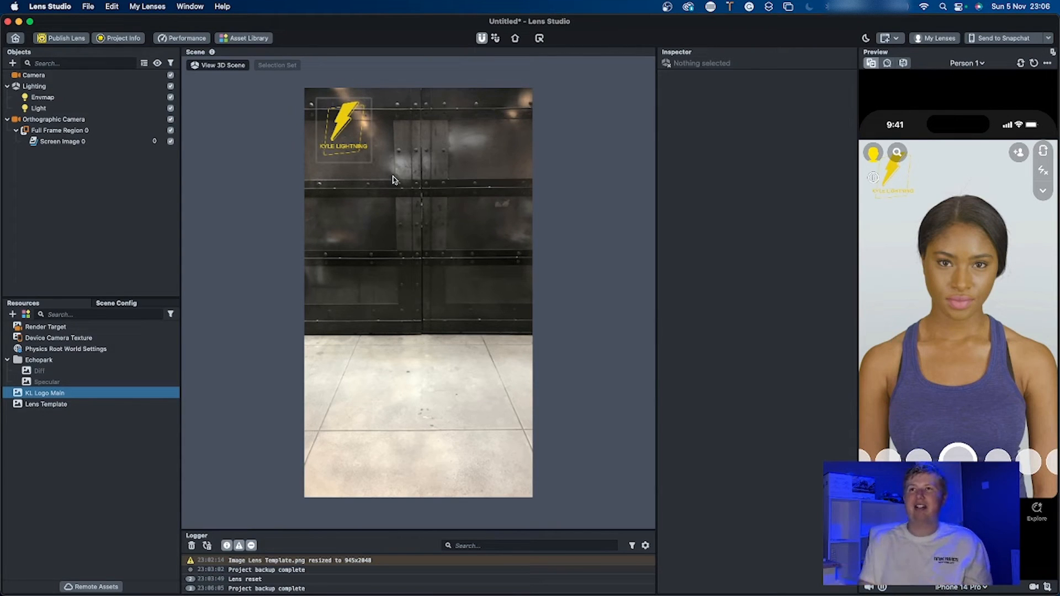
Add a second screen image under Full Frame Region 0.
click(65, 133)
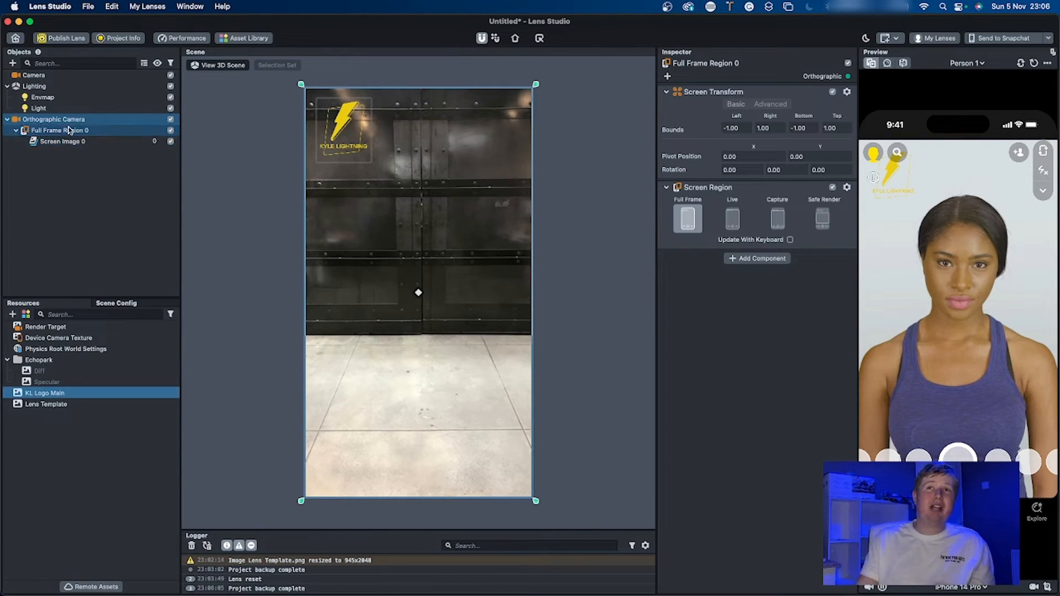
click(12, 63)
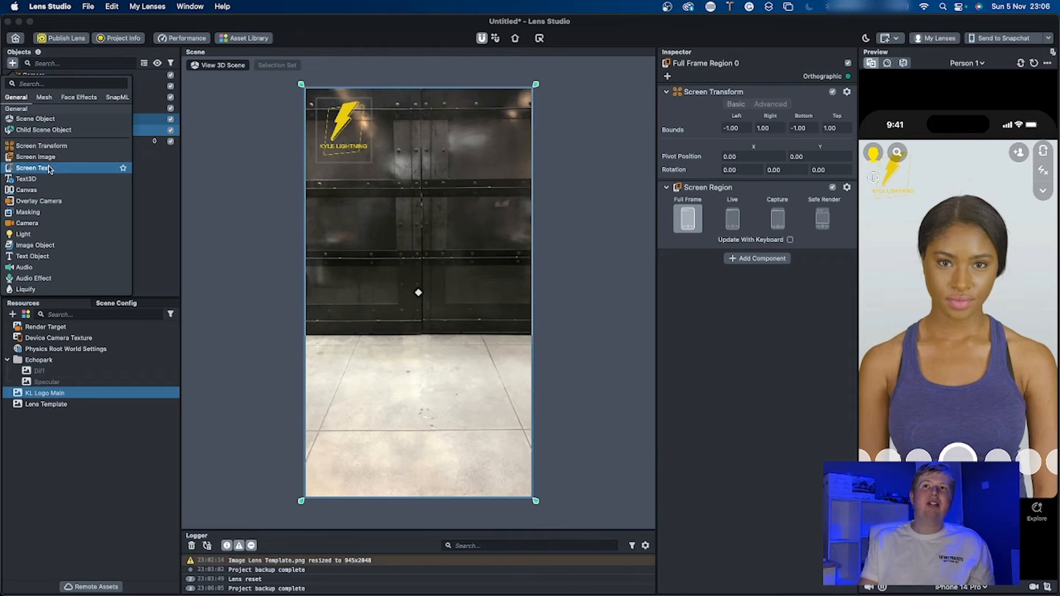
click(44, 157)
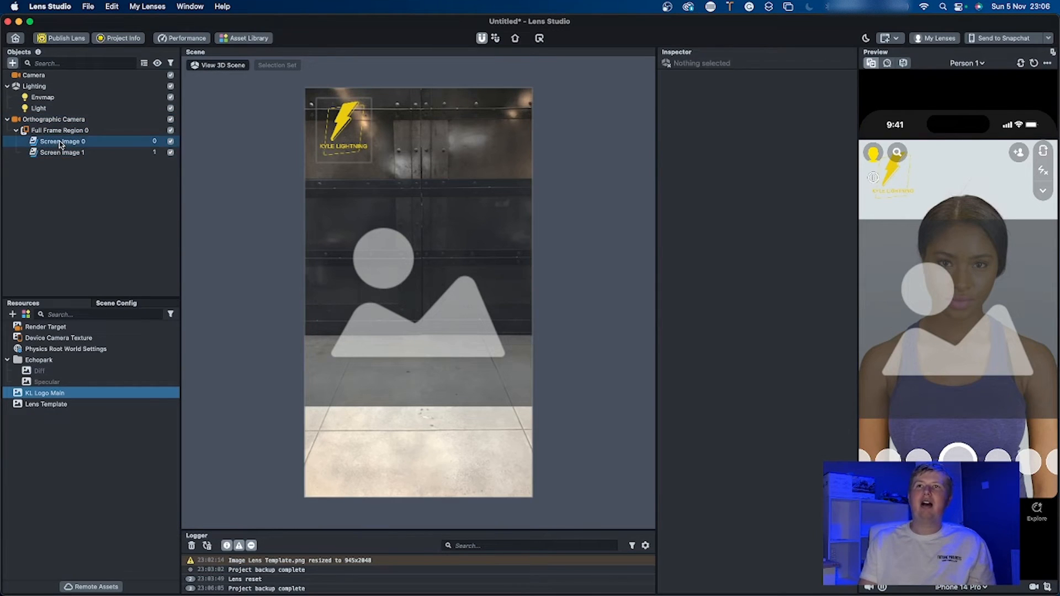
Rename the screen image that holds the logo, Screen Image 0, as Logo.
double_click(64, 143)
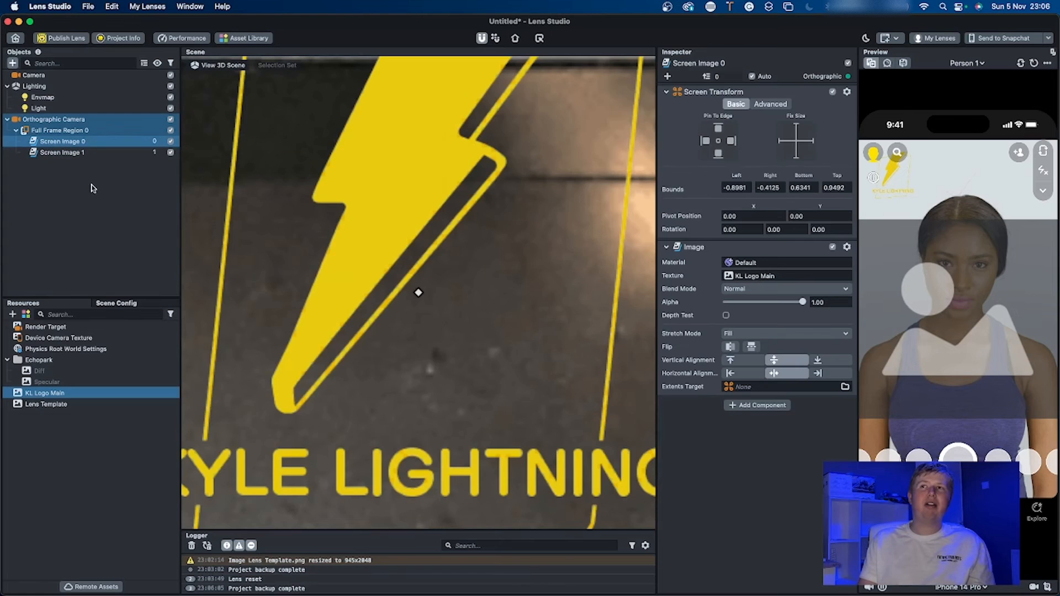
scroll(278, 178, down, 10)
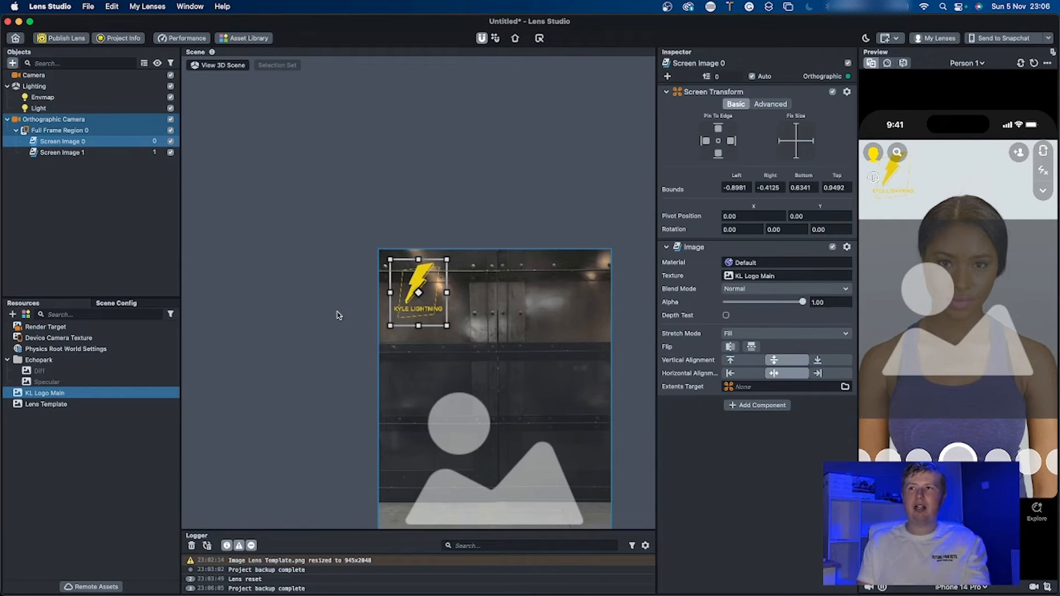
click(83, 150)
double_click(83, 142)
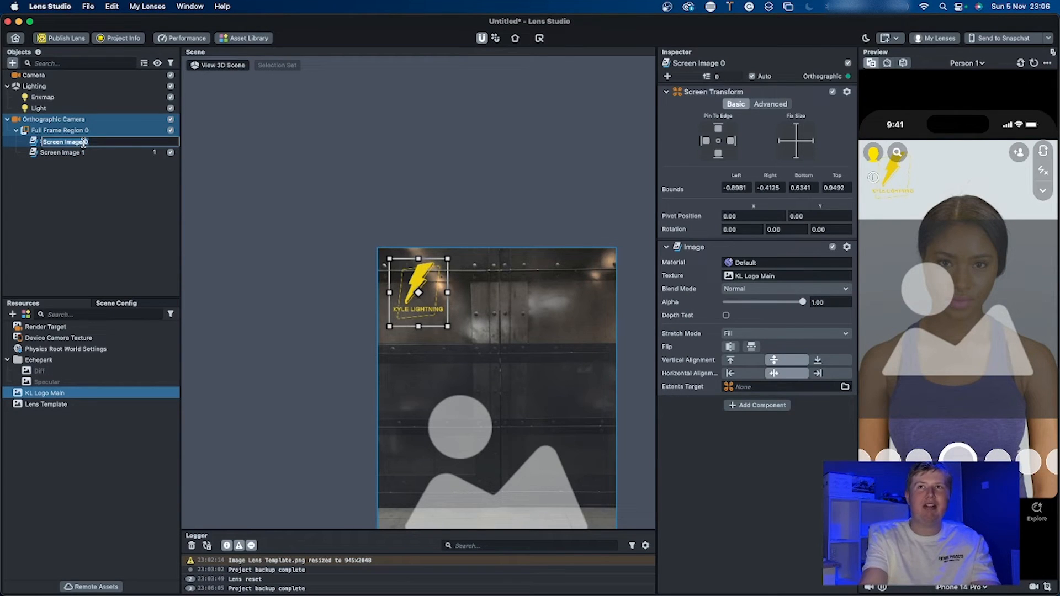
text(Logo)
key(Return)
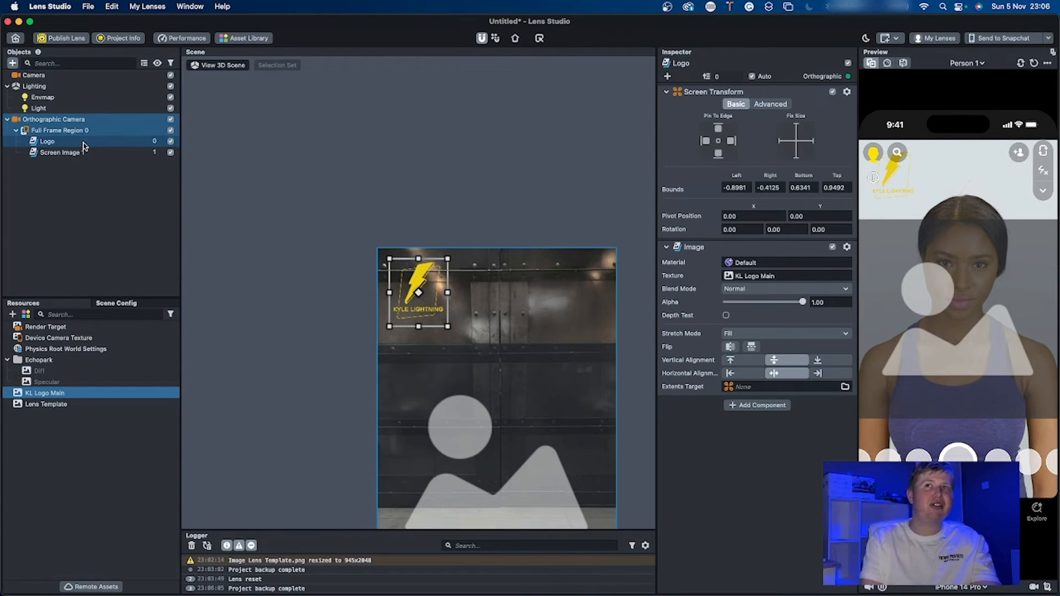
Rename Screen Image 1 as Cut out.
click(83, 153)
double_click(83, 154)
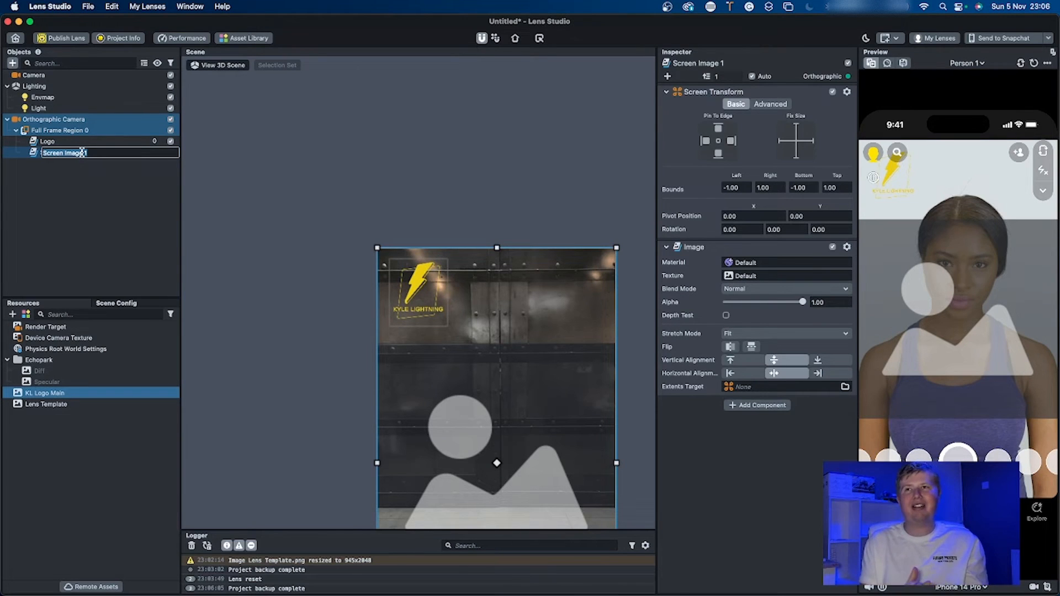
text(Cut out)
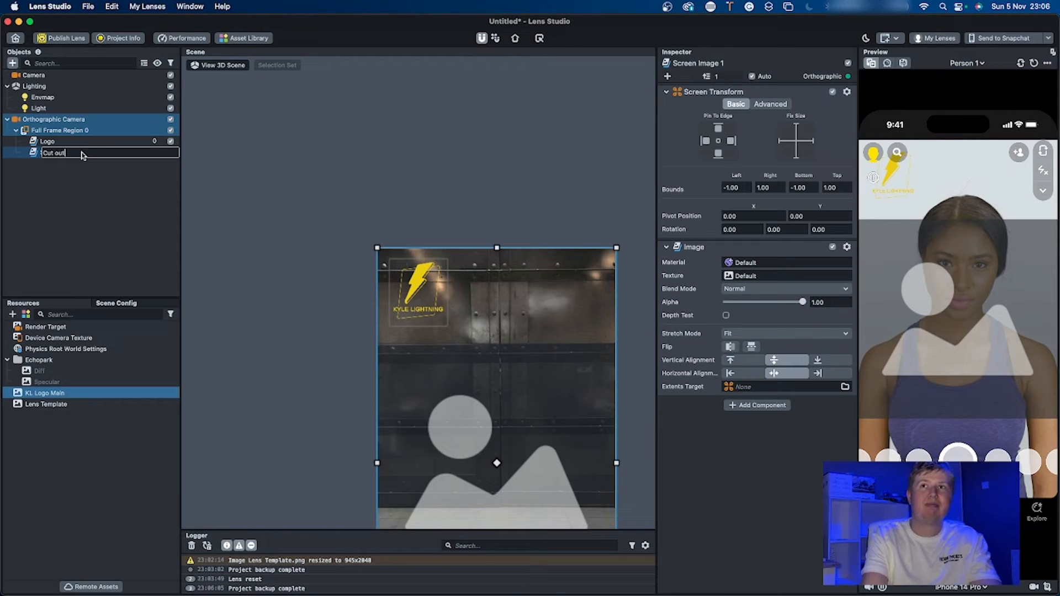
key(Return)
click(176, 208)
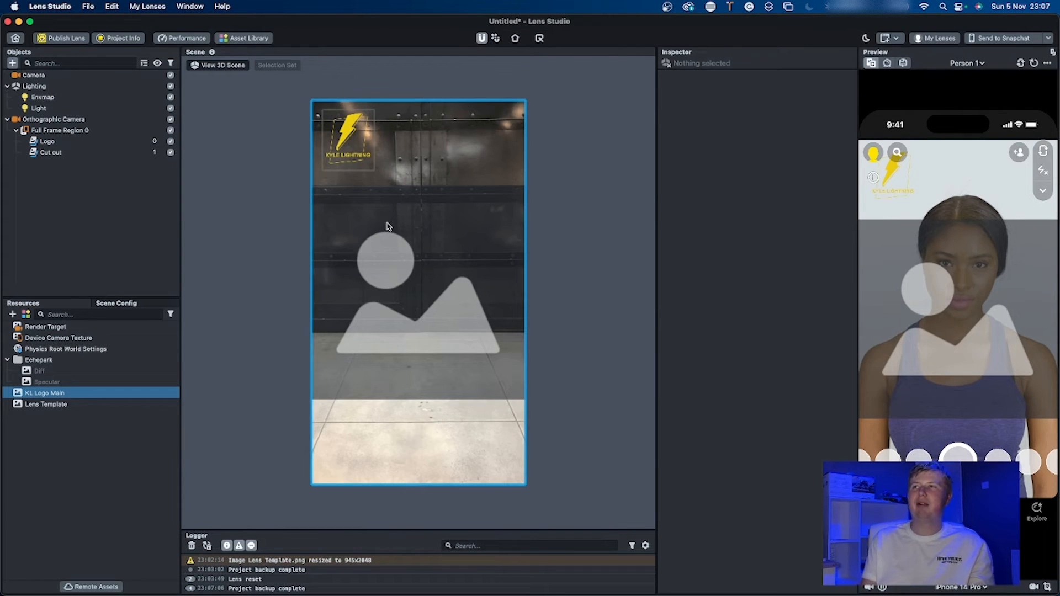
click(53, 156)
click(53, 155)
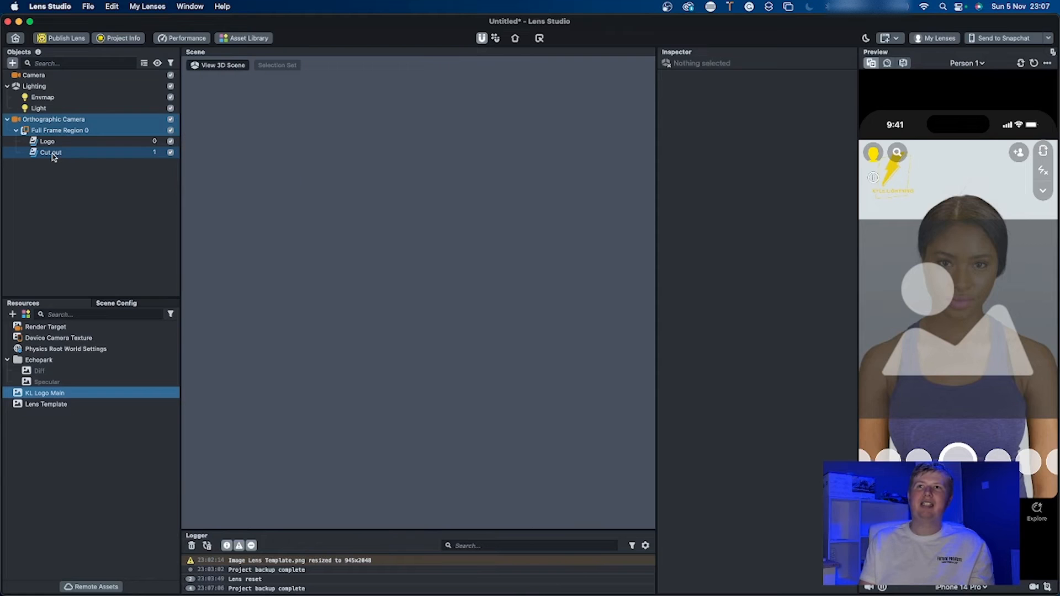
click(188, 177)
click(53, 154)
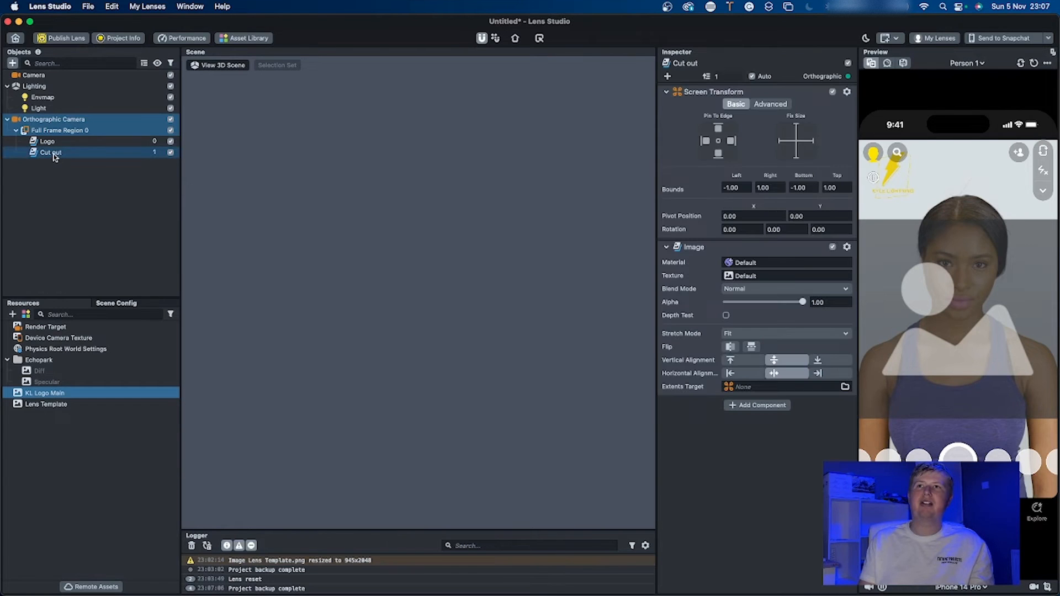
click(47, 142)
scroll(360, 258, down, 15)
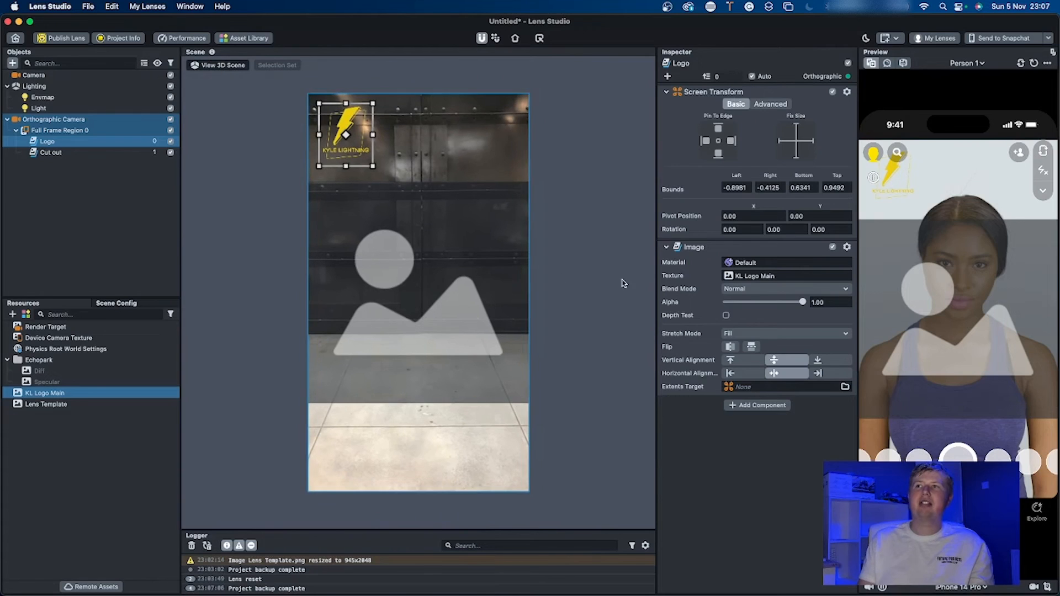
click(585, 284)
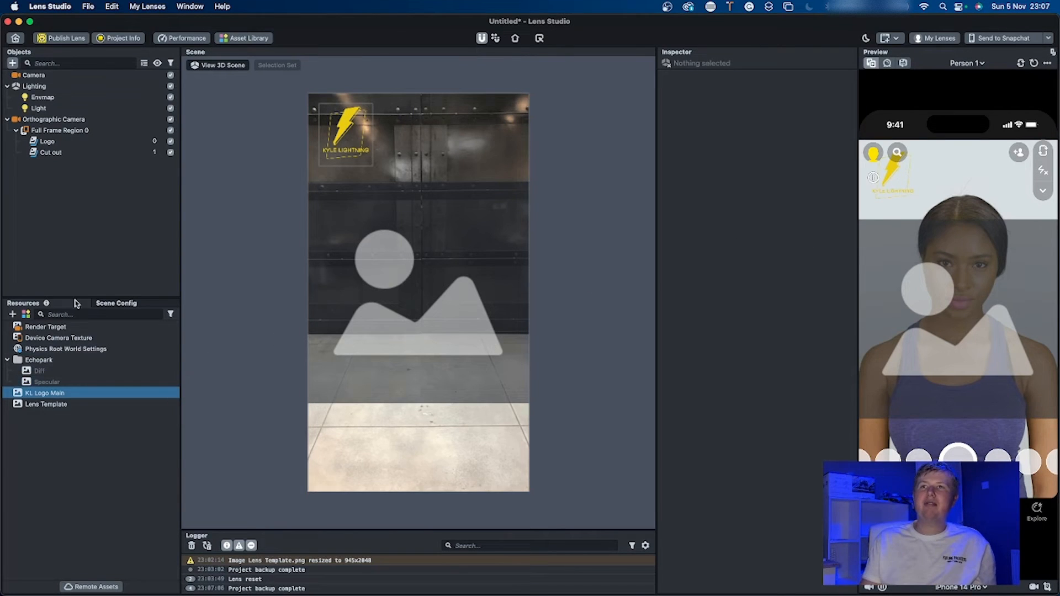
Assign the Lens Template image as the texture of the Cut out screen image.
click(55, 152)
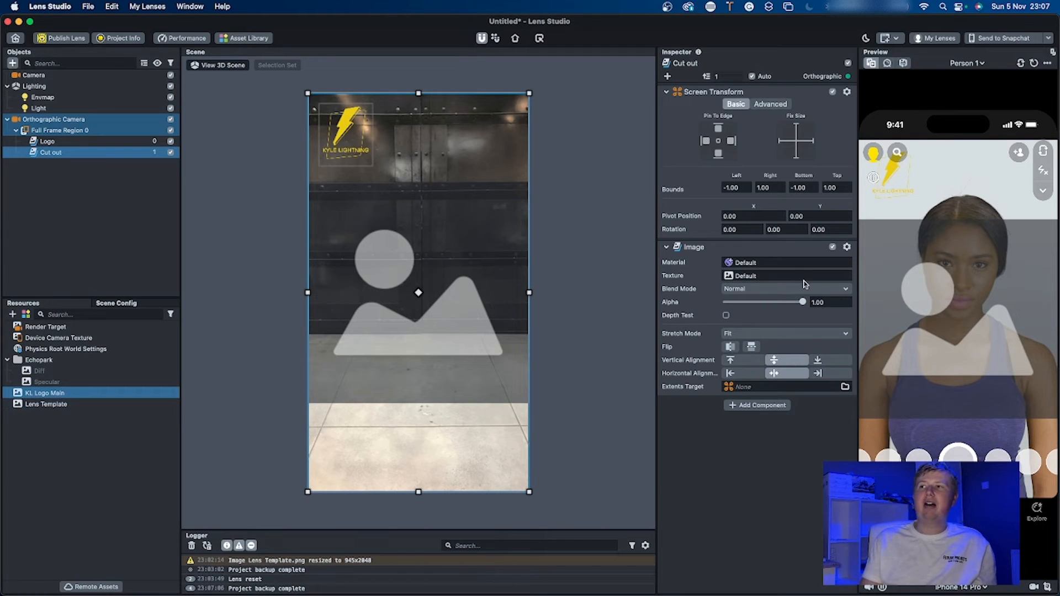
click(782, 279)
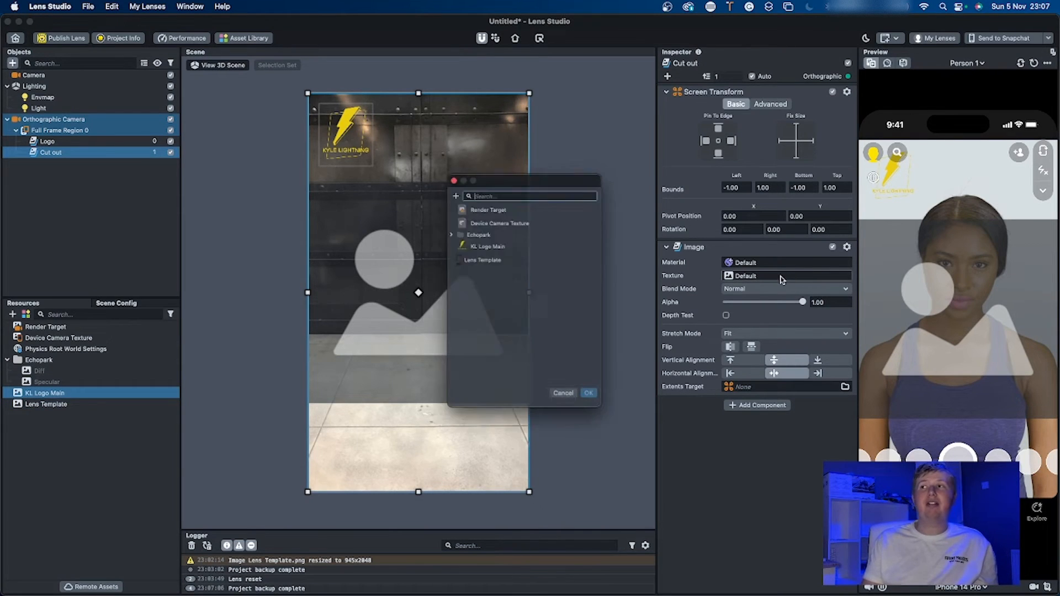
click(484, 257)
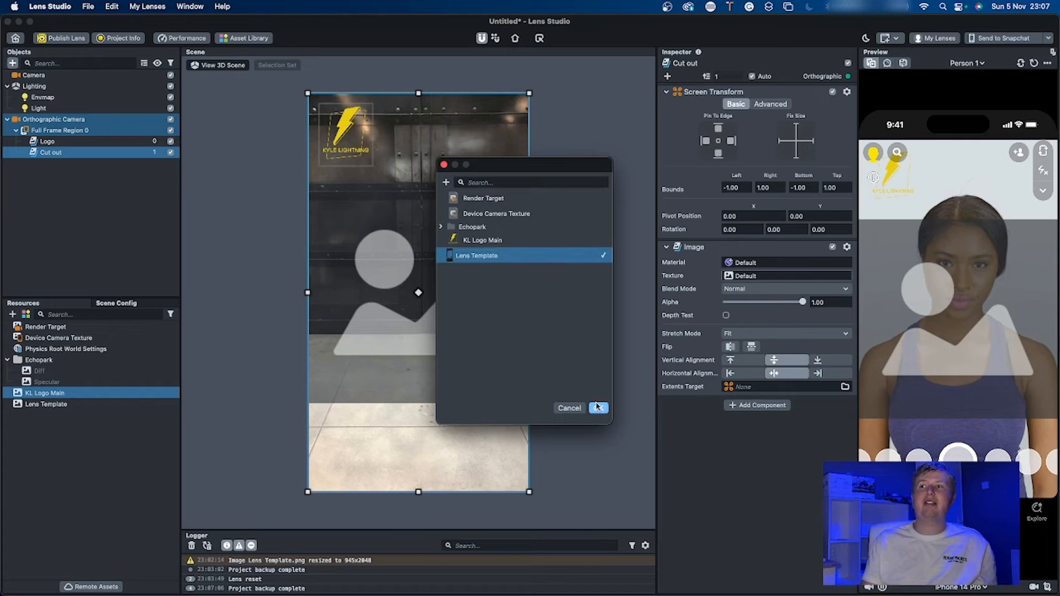
click(598, 408)
click(594, 346)
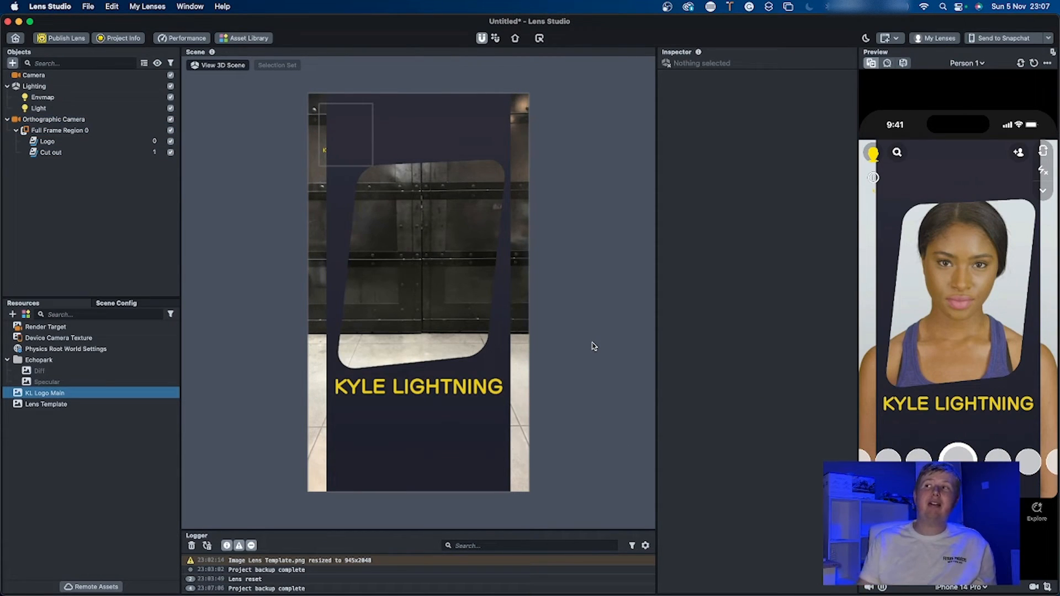
Move Cut out above Logo in the object hierarchy so the logo renders in front, and review the scene's render order settings.
click(85, 153)
drag(85, 153, 83, 138)
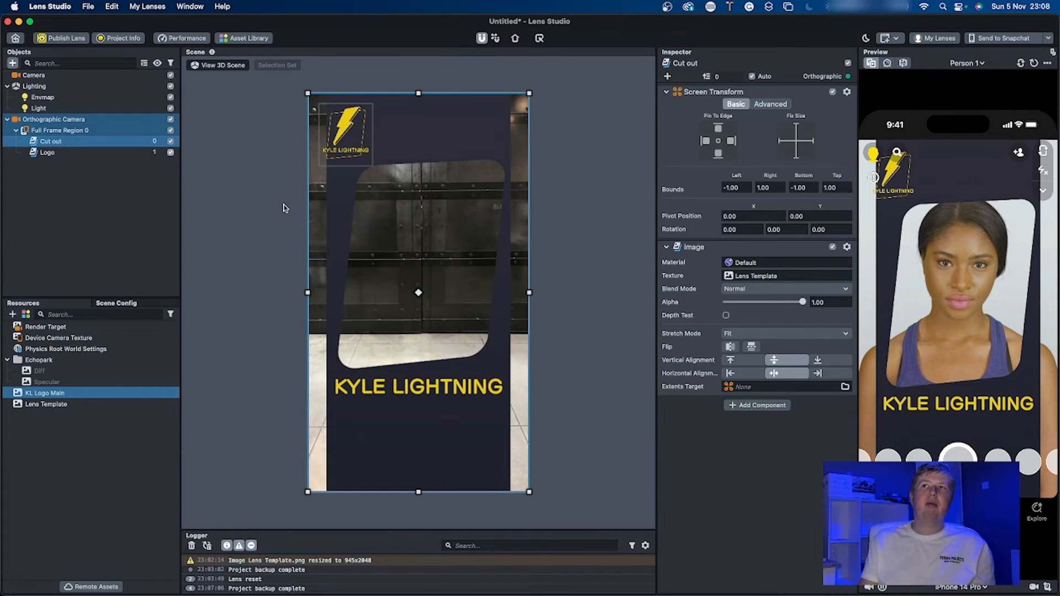
click(285, 209)
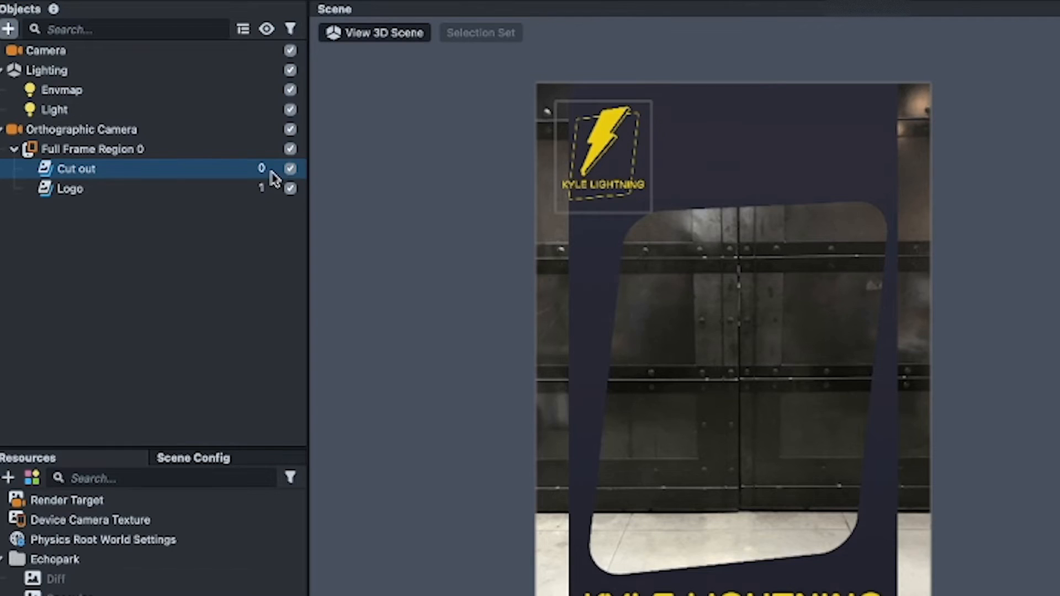
click(110, 152)
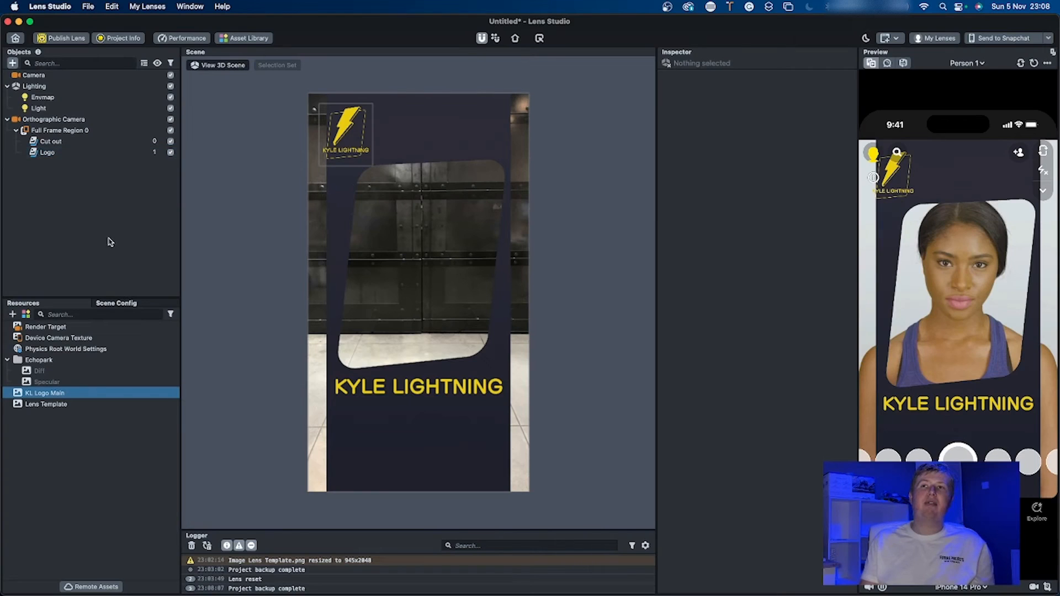
click(203, 460)
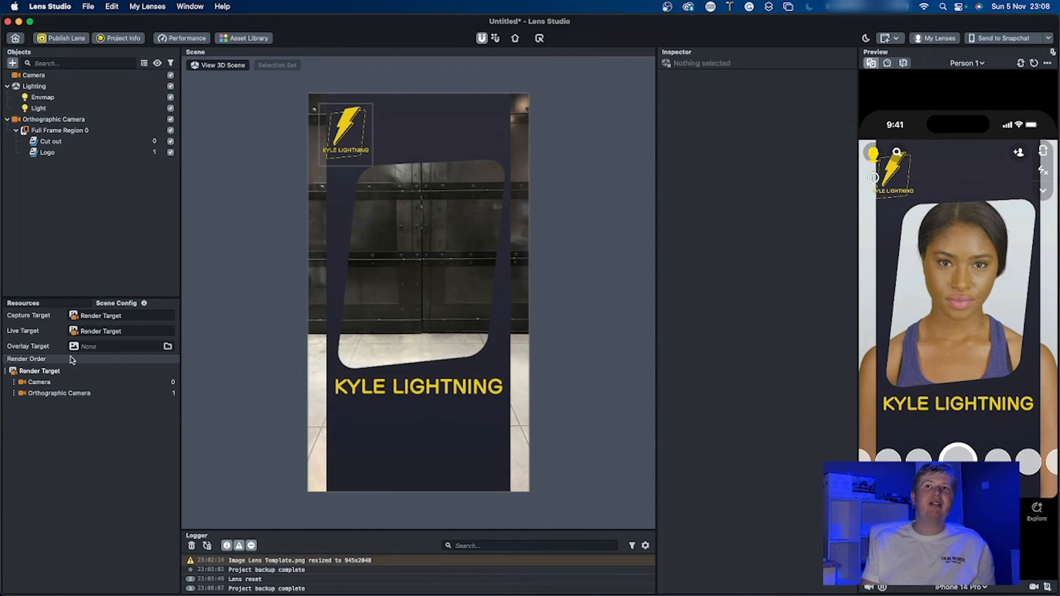
click(34, 299)
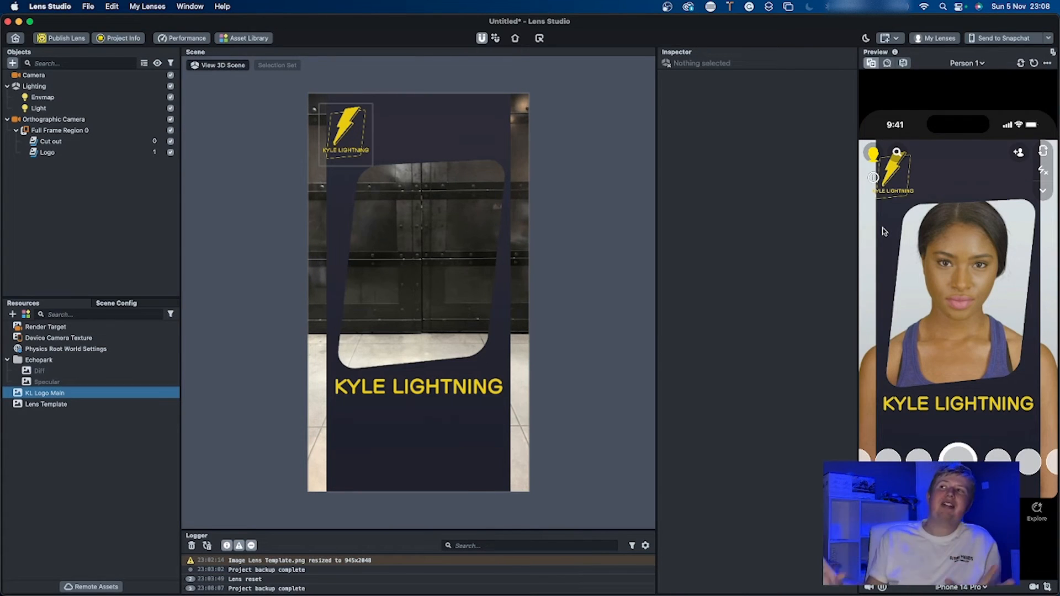
Set the stretch mode of the Cut out image to Fit Width.
click(450, 388)
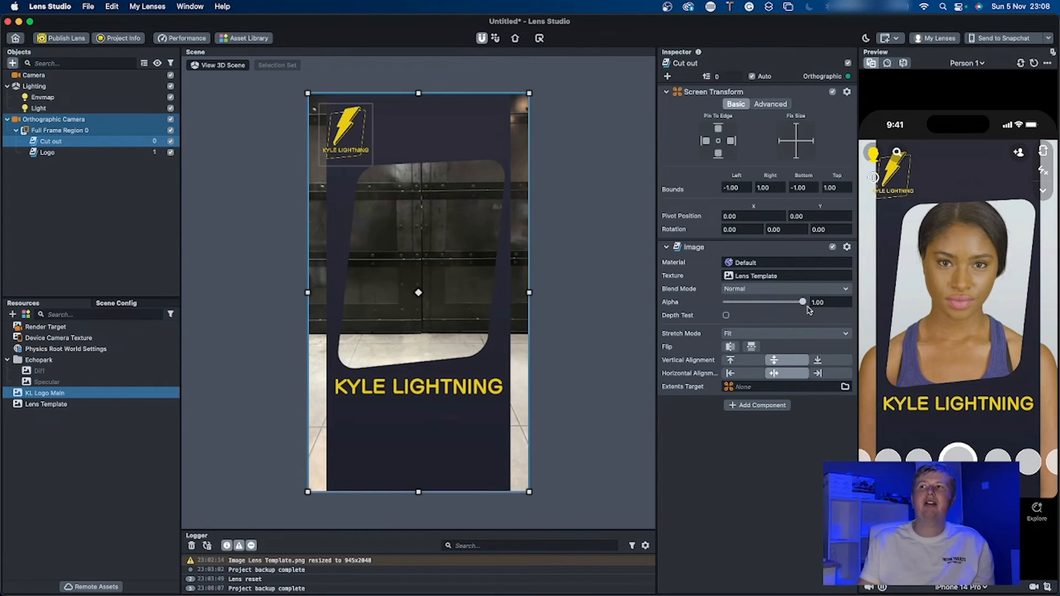
click(804, 335)
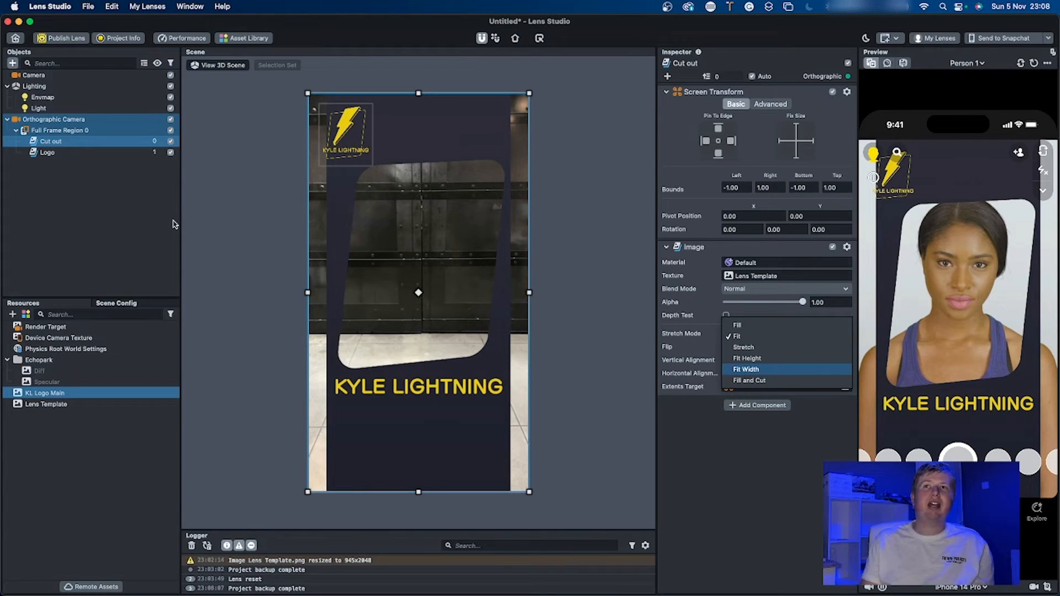
click(661, 317)
click(776, 337)
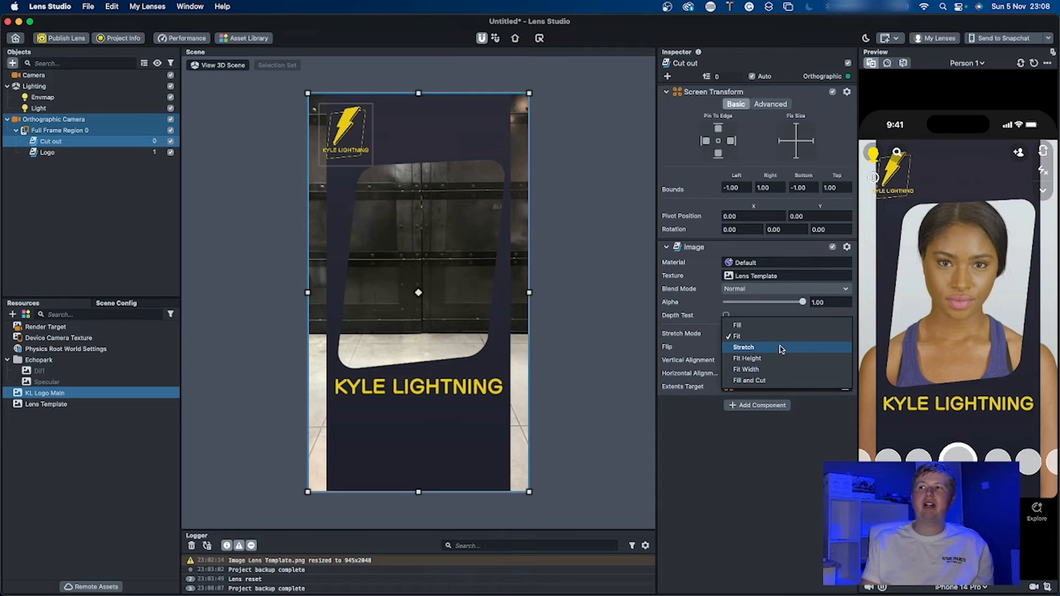
click(769, 372)
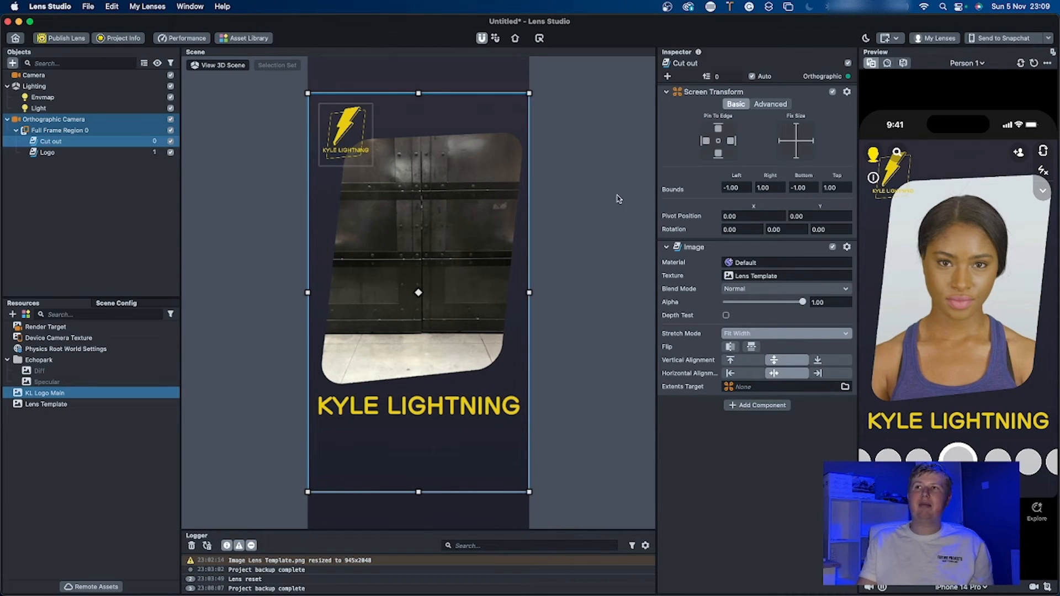
Shrink the logo further in the upper-left corner, with bounds about -0.91 left, -0.58 right, 0.74 bottom and 0.95 top.
click(362, 156)
drag(370, 164, 338, 130)
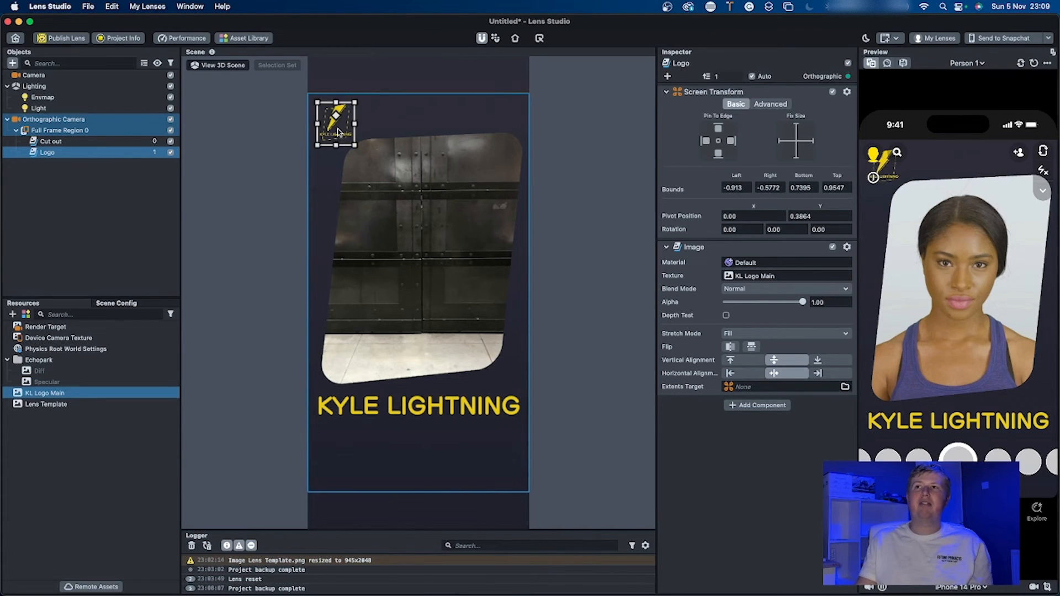
click(440, 450)
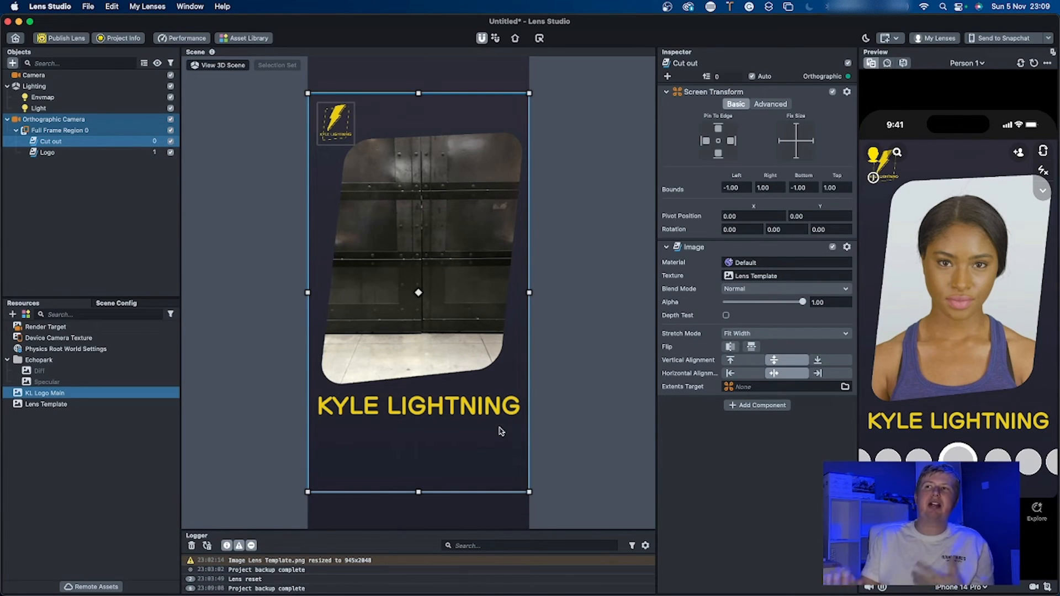
Try the Fit Height, Stretch, and Fill and Cut stretch modes on the Cut out image and restore Fit Width.
click(789, 333)
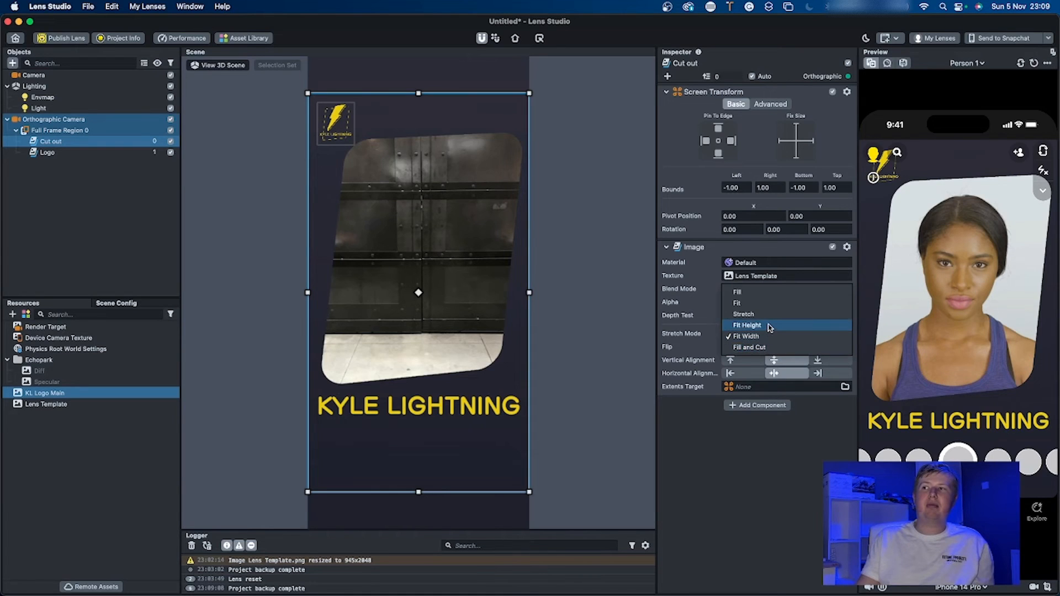
click(770, 326)
click(784, 334)
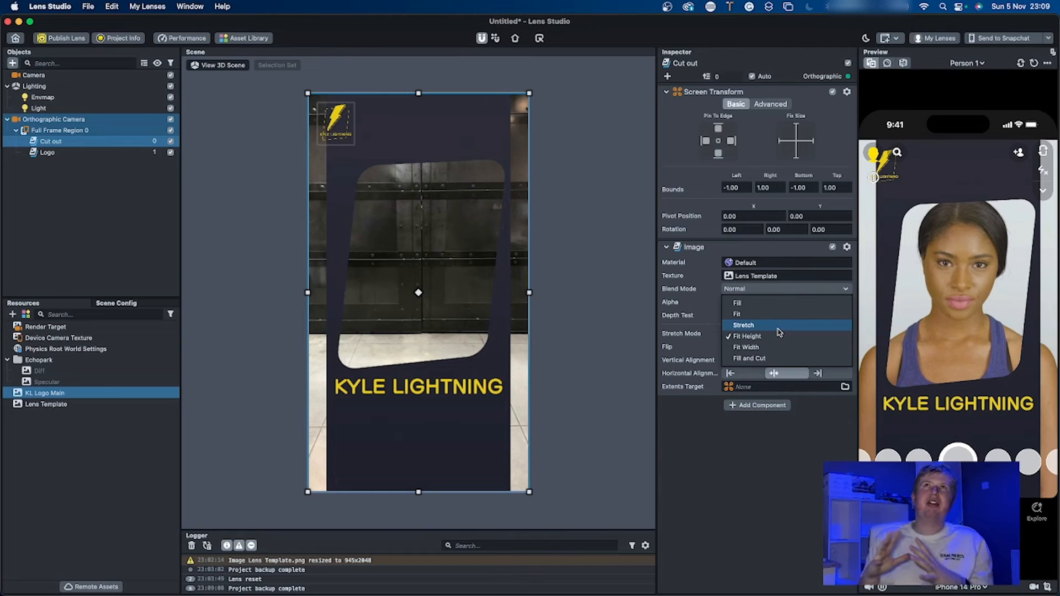
click(778, 327)
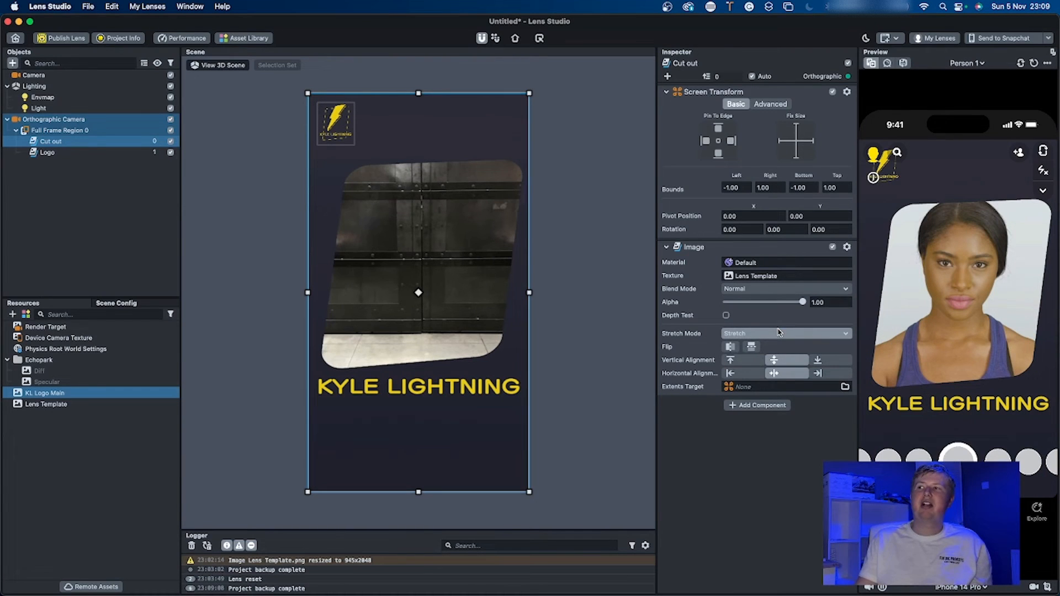
click(778, 333)
click(779, 358)
click(783, 335)
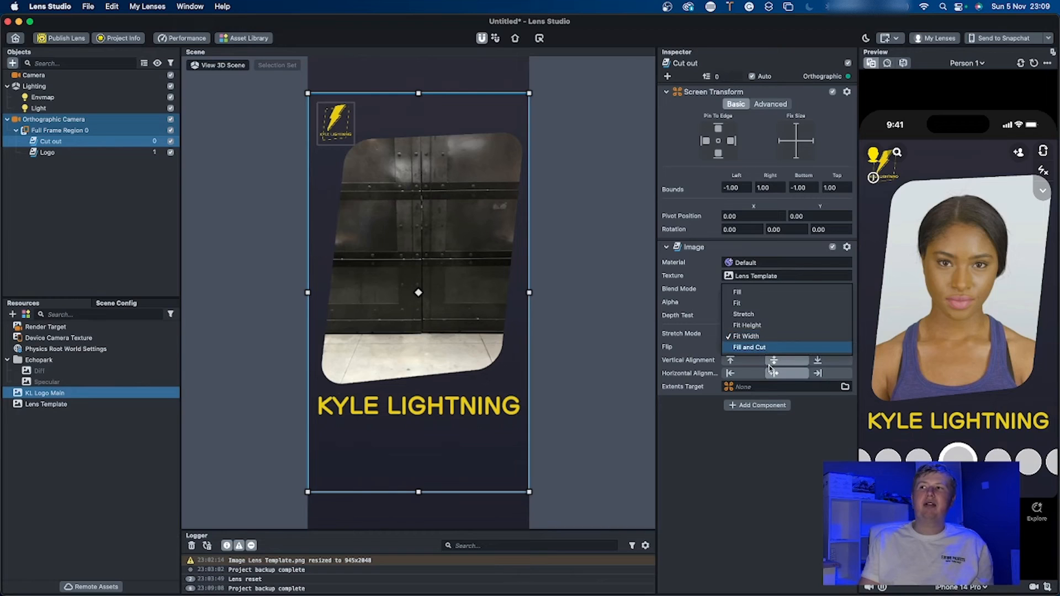
click(771, 348)
click(784, 336)
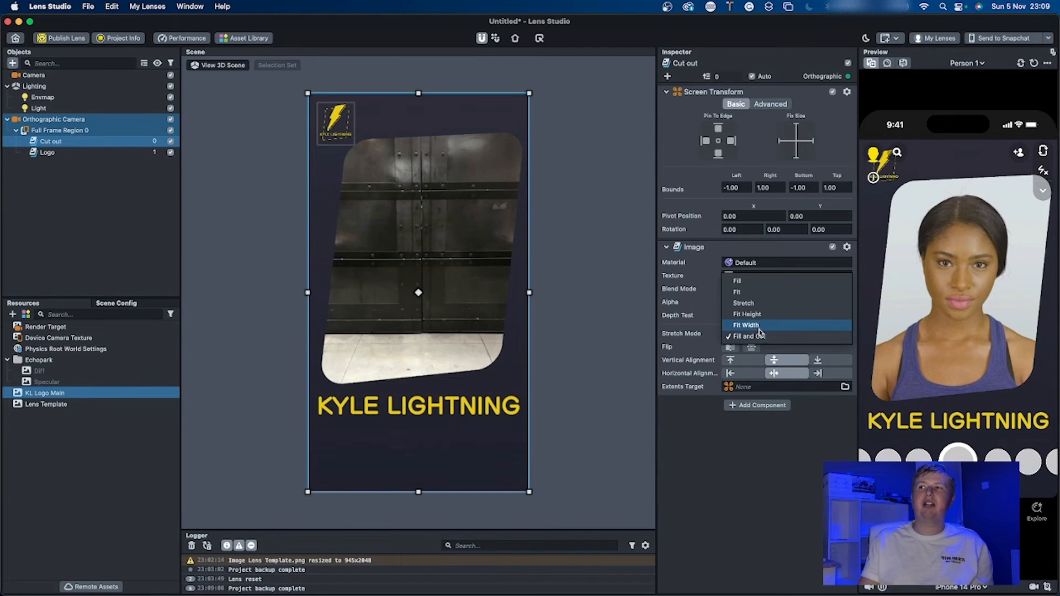
click(760, 330)
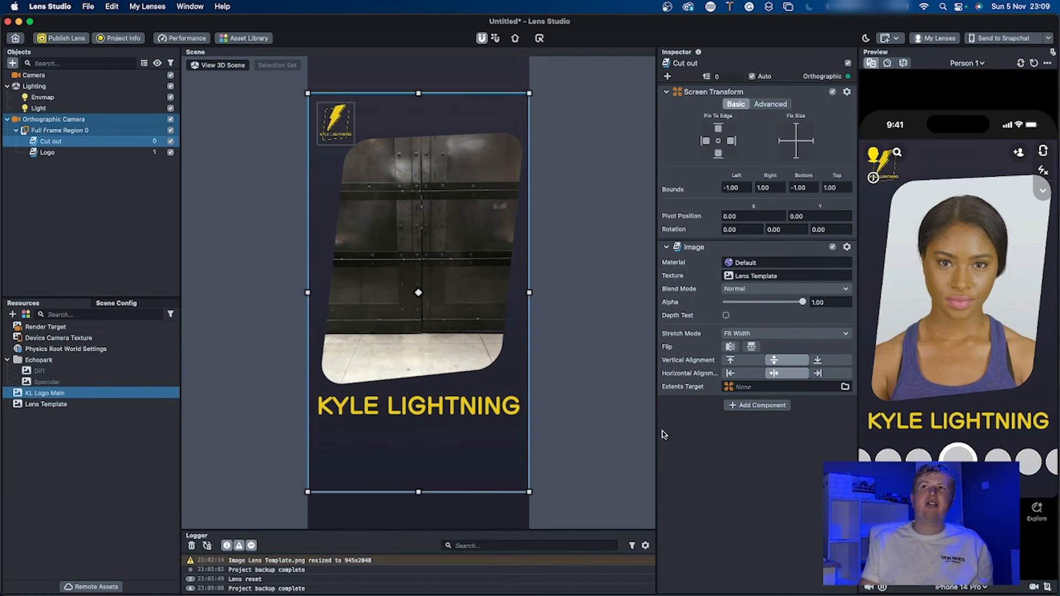
Clear the selection and preview the lens on a simulated iPhone 8.
click(615, 377)
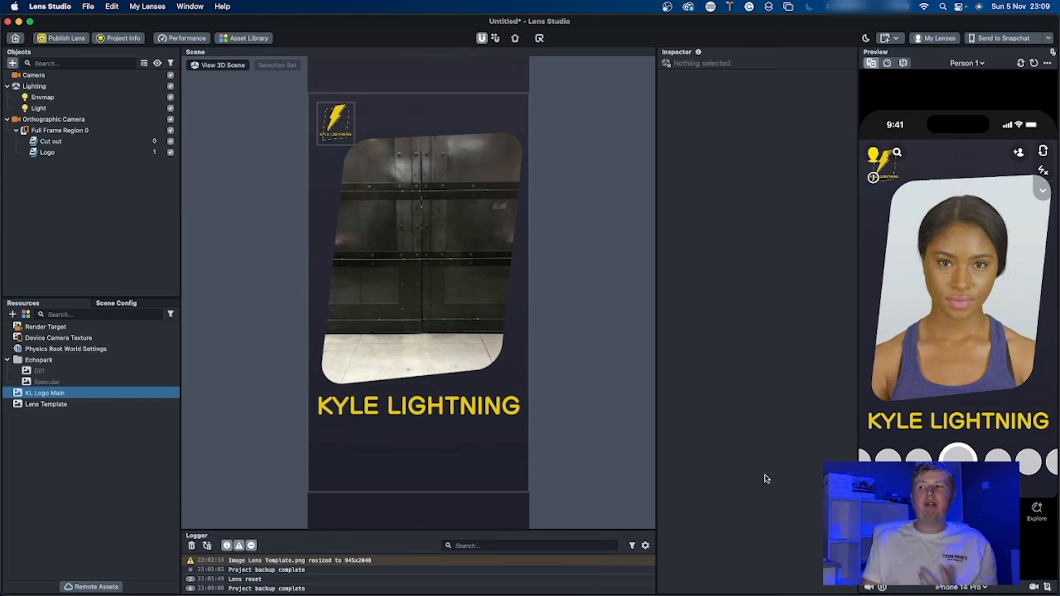
click(981, 589)
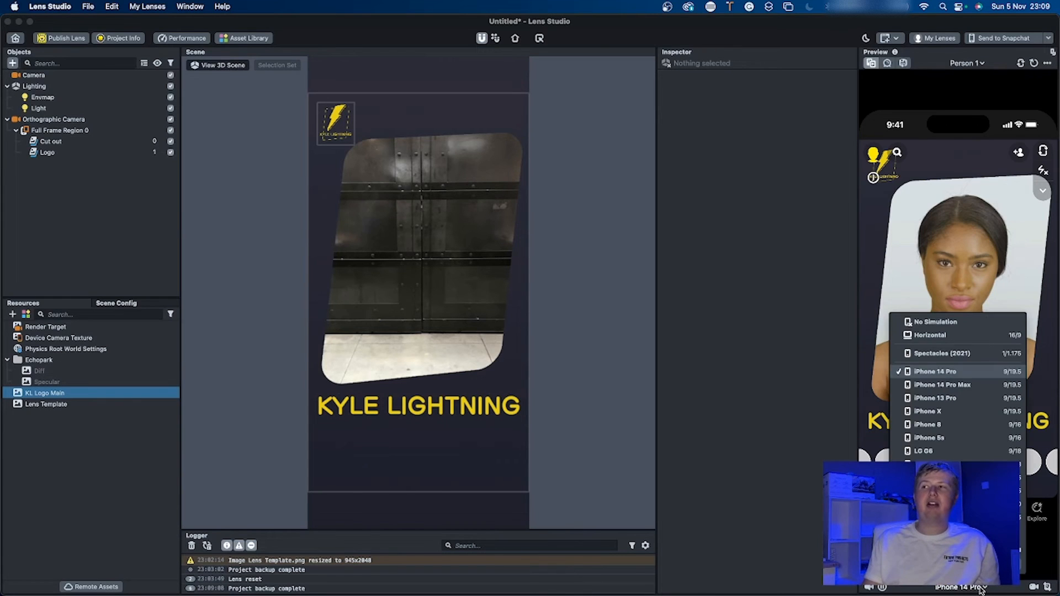
click(945, 425)
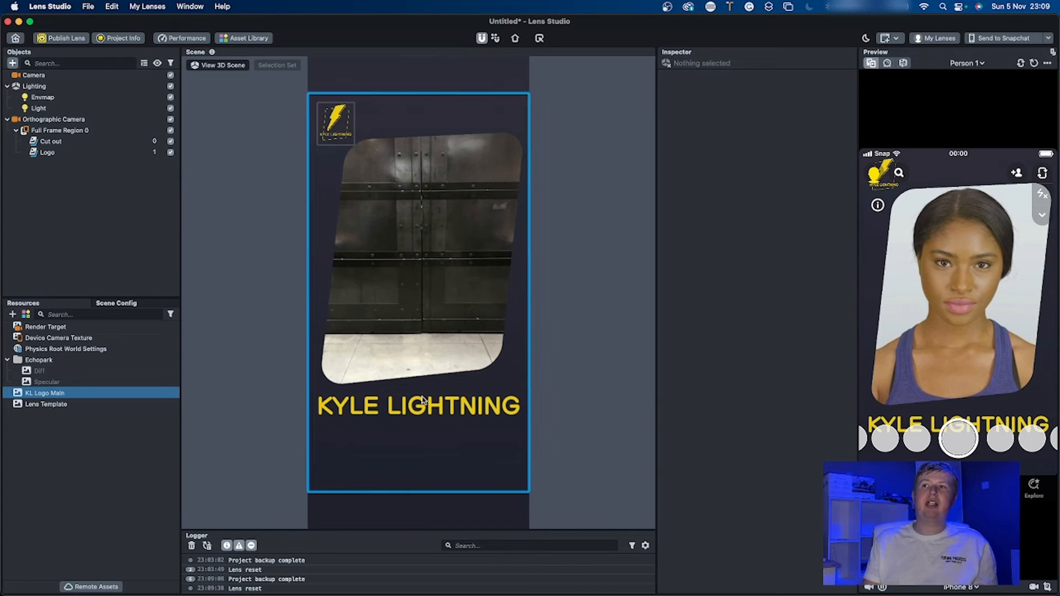
Try moving the Cut out image up to bounds of about -0.939 bottom and 1.061 top, previewing it on iPhone 14 Pro.
click(472, 419)
drag(466, 406, 466, 401)
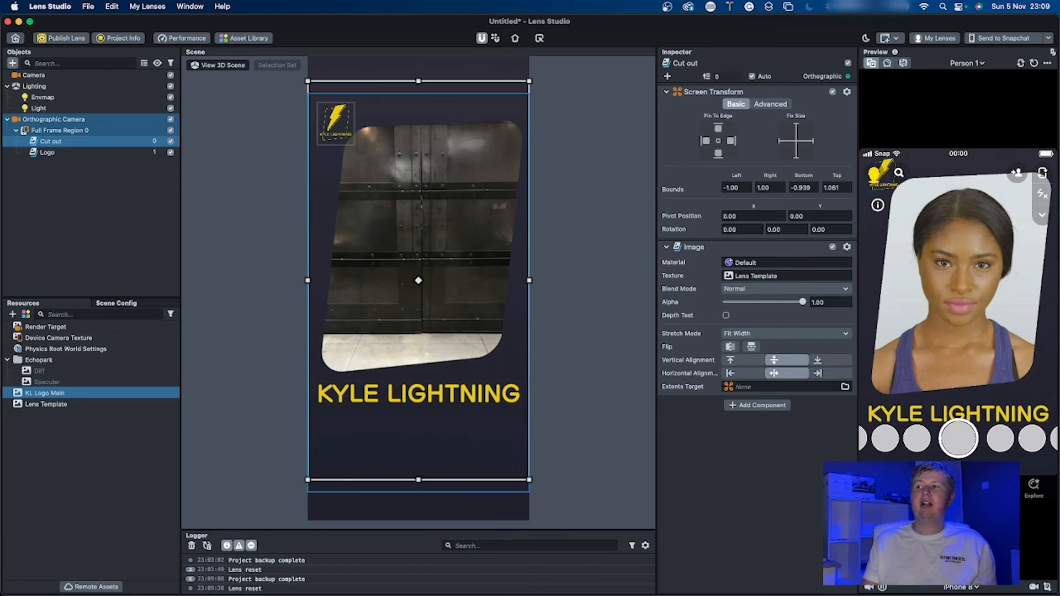
click(961, 587)
click(950, 371)
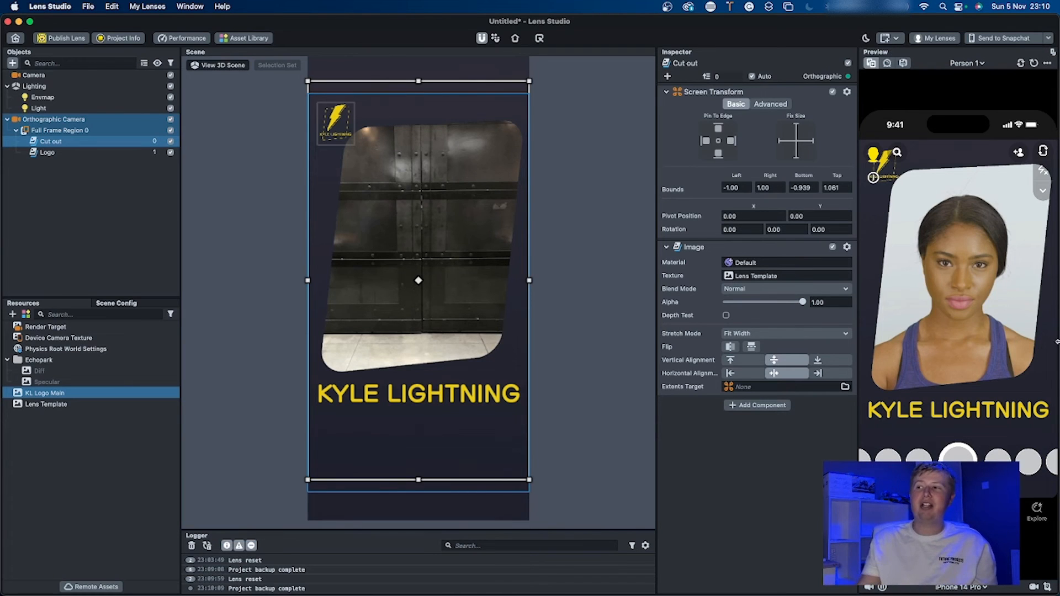
Preview the lens layout on Galaxy S20 and Galaxy S9, and return the simulated device to iPhone 14 Pro.
click(975, 589)
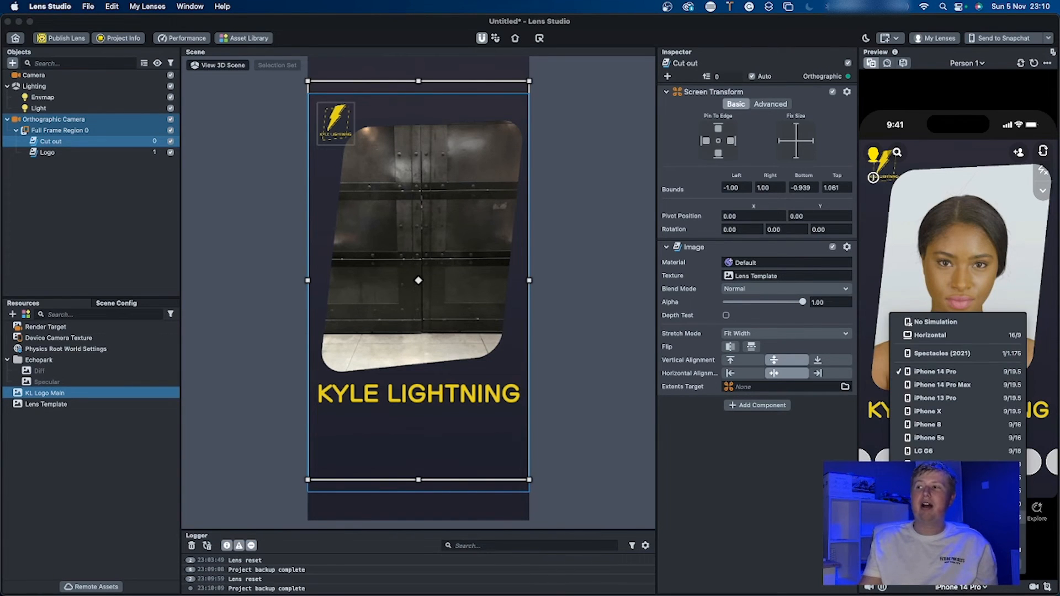
click(933, 504)
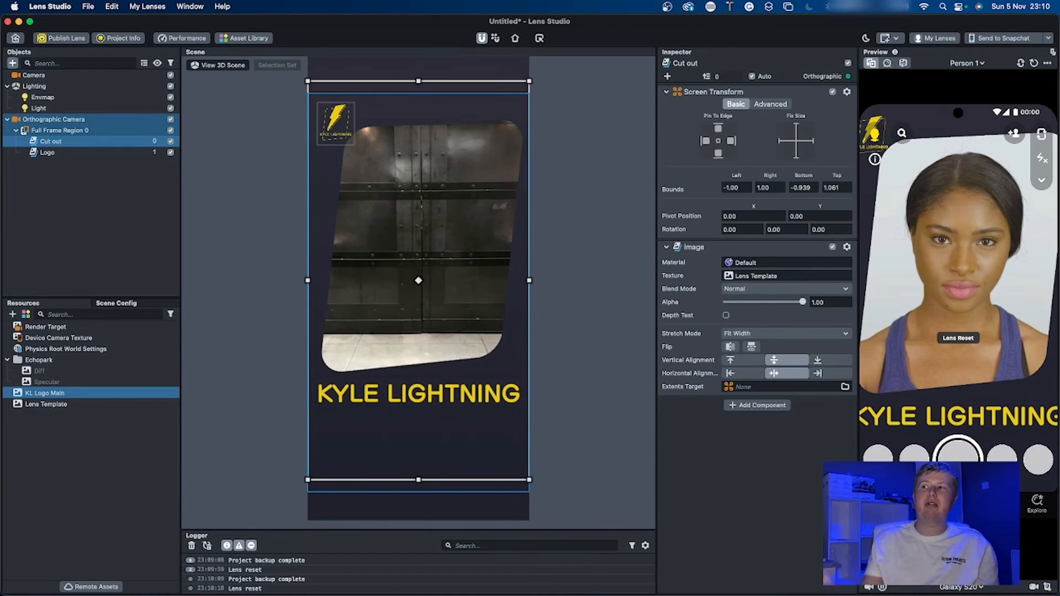
click(966, 588)
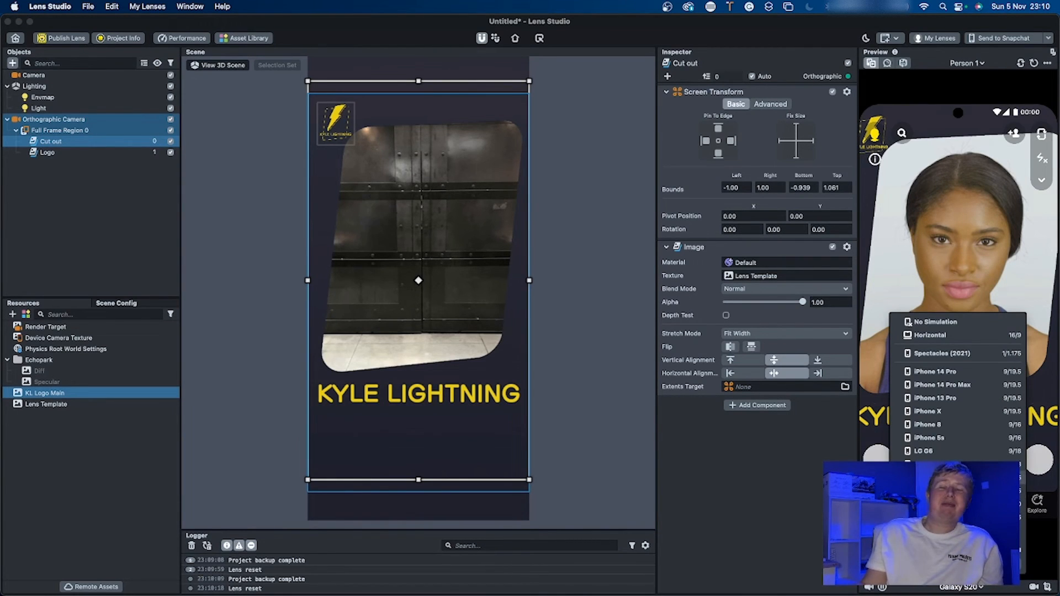
click(934, 477)
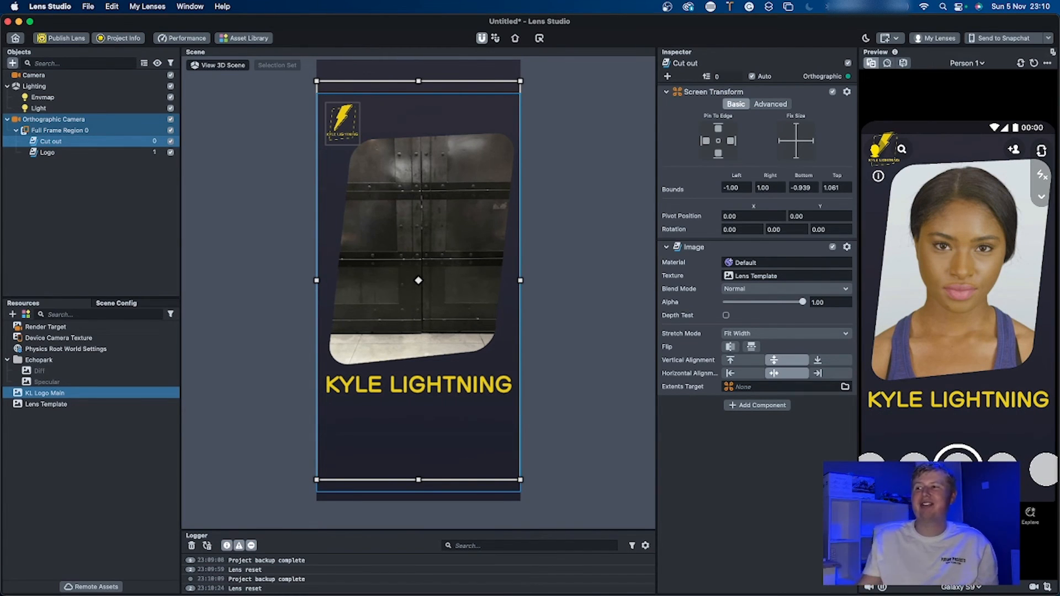
mouse_move(983, 588)
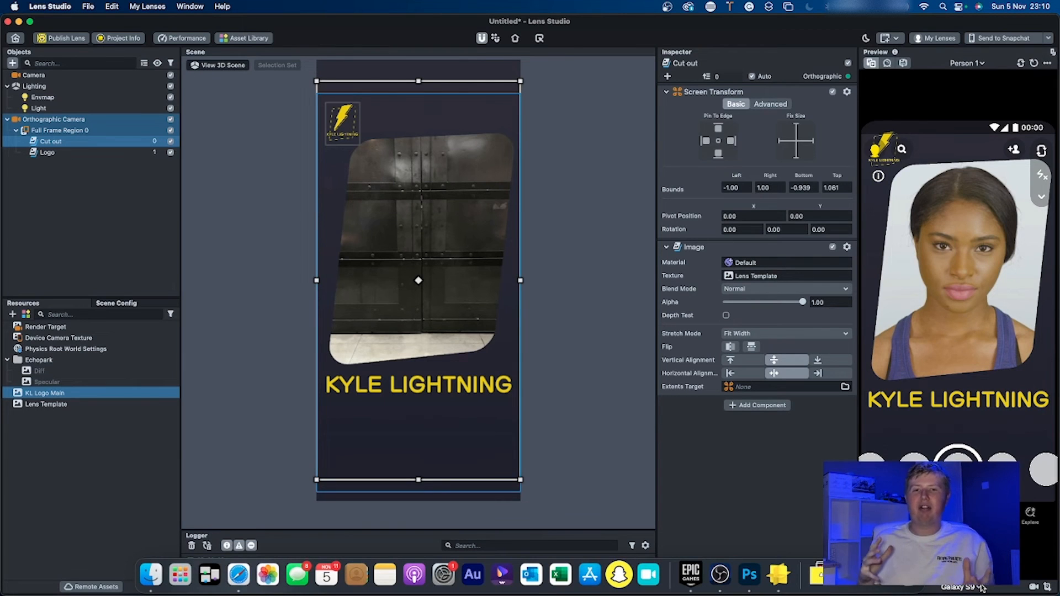
click(983, 589)
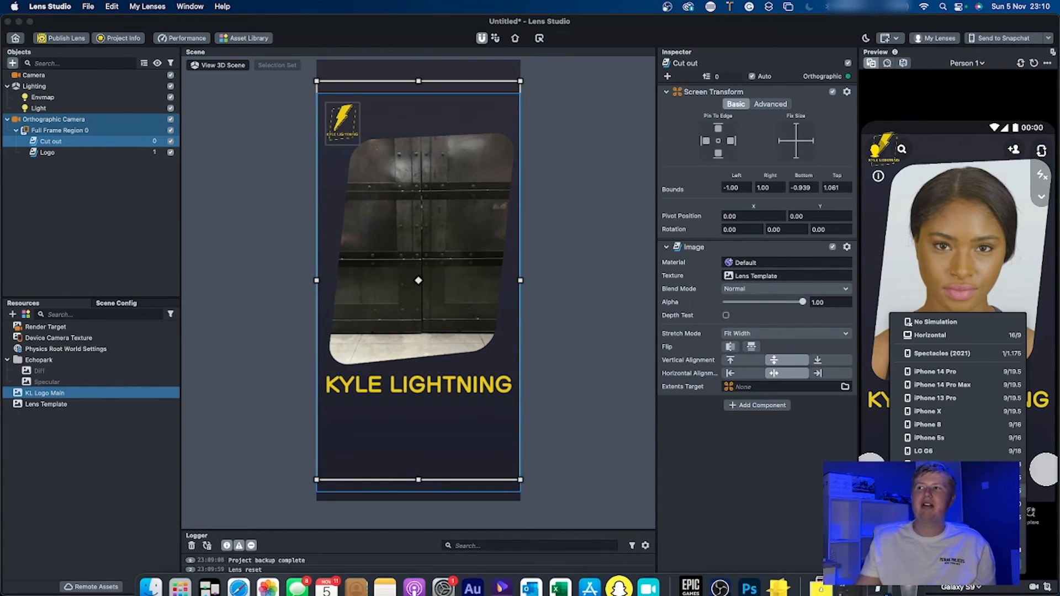
click(974, 377)
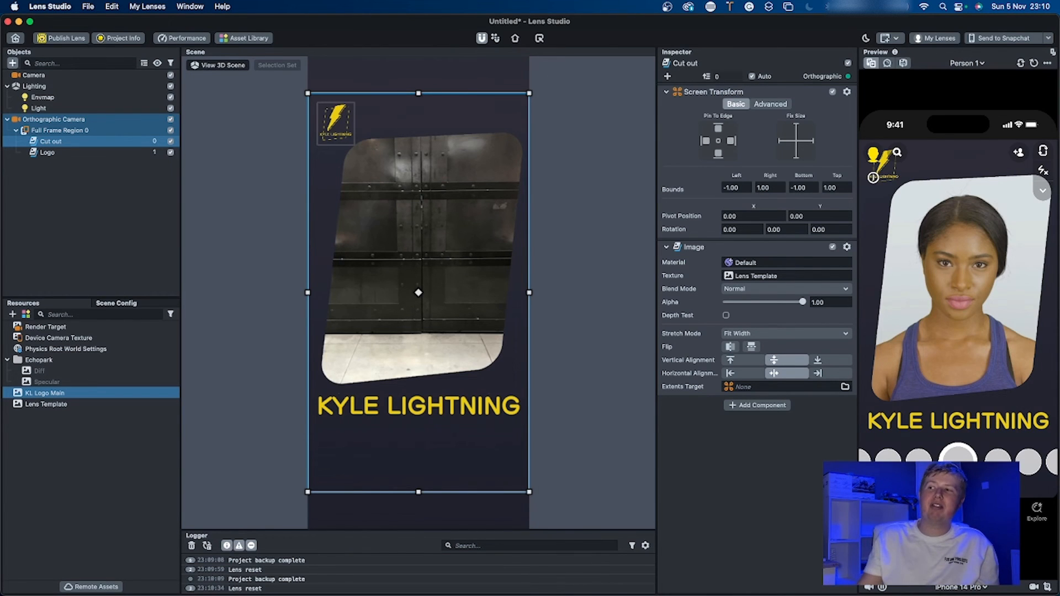
Check the lens in the Capture preview mode, pause the preview, and return to Live mode on iPhone 14 Pro.
click(985, 588)
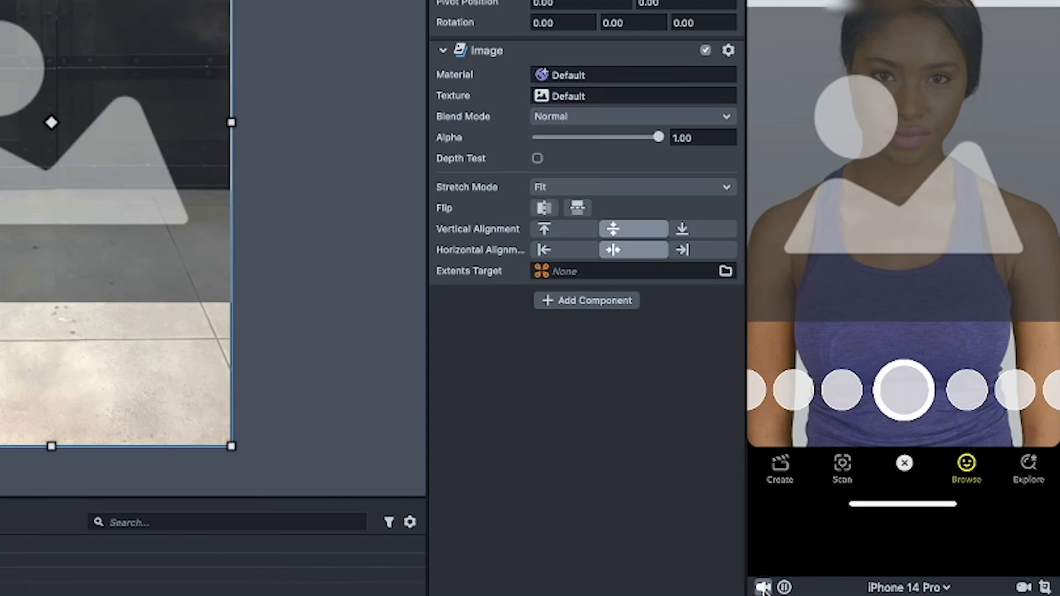
click(905, 588)
click(841, 552)
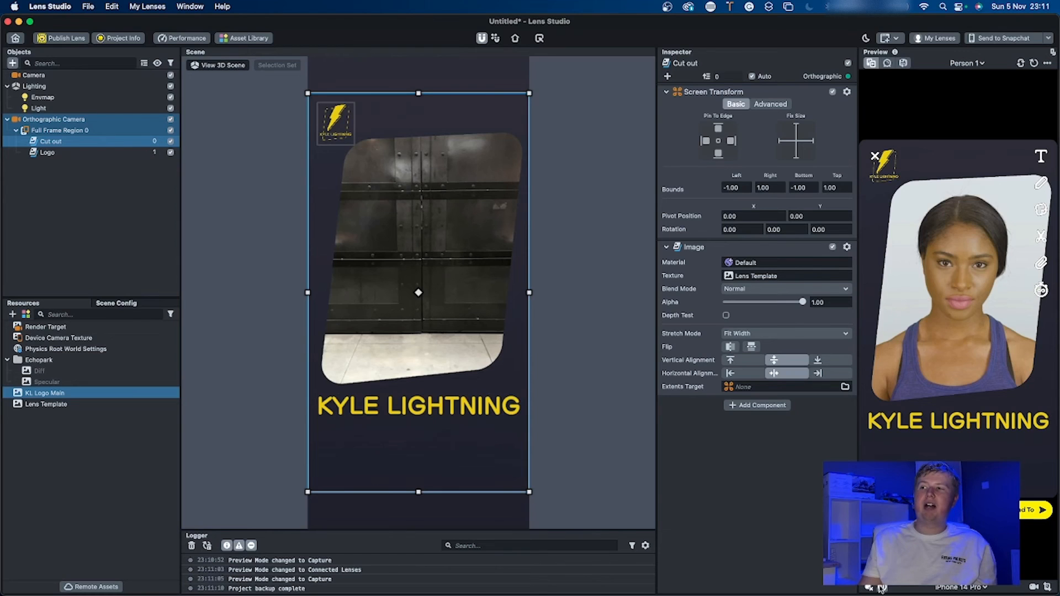
click(882, 589)
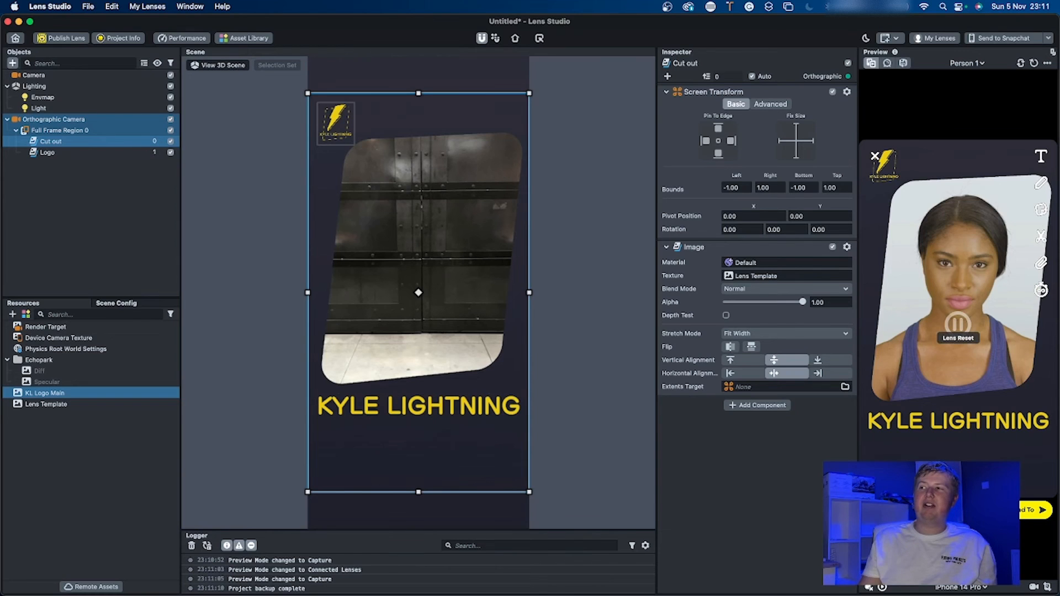
click(917, 589)
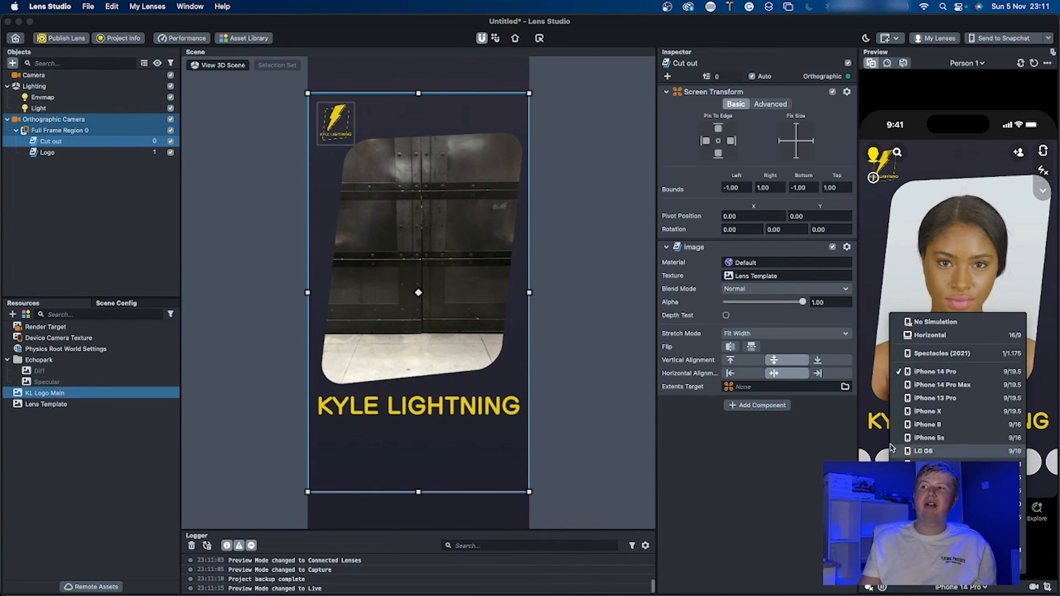
click(939, 486)
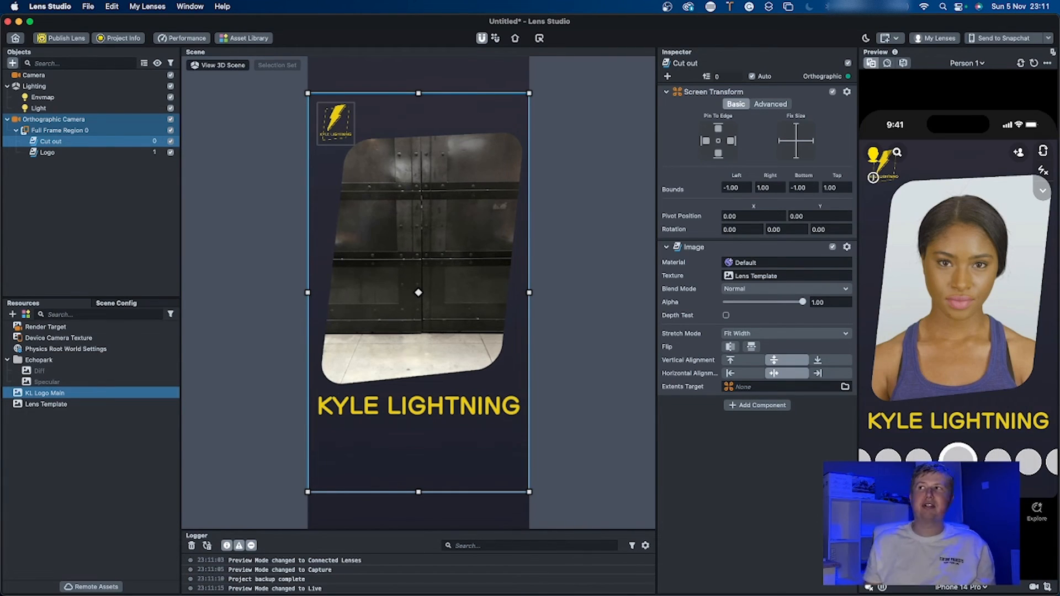
Review the lens name, icon, size and camera options in the project info, and close it without applying changes.
click(208, 183)
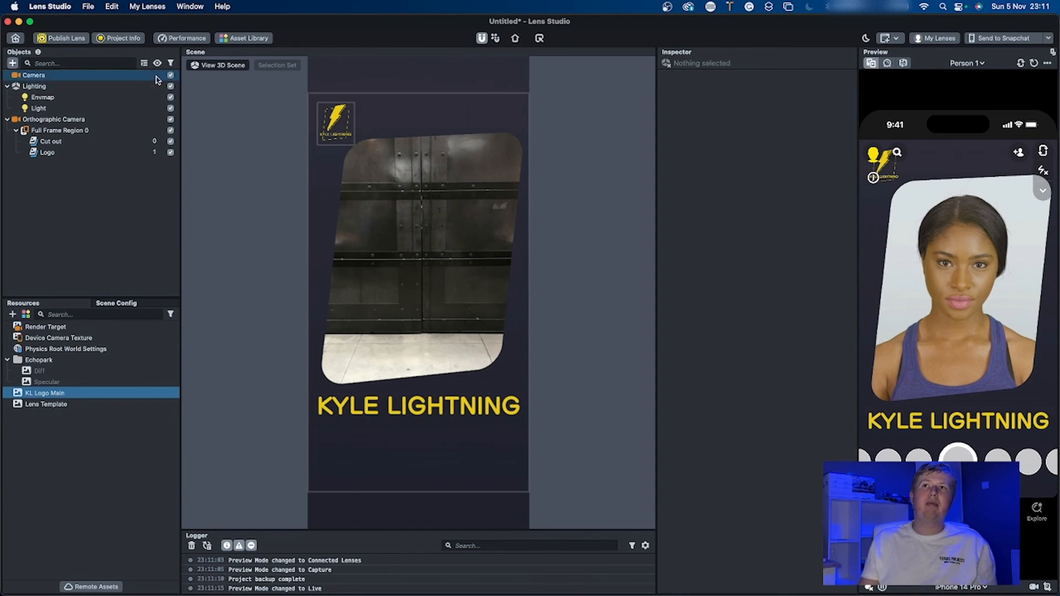
click(123, 38)
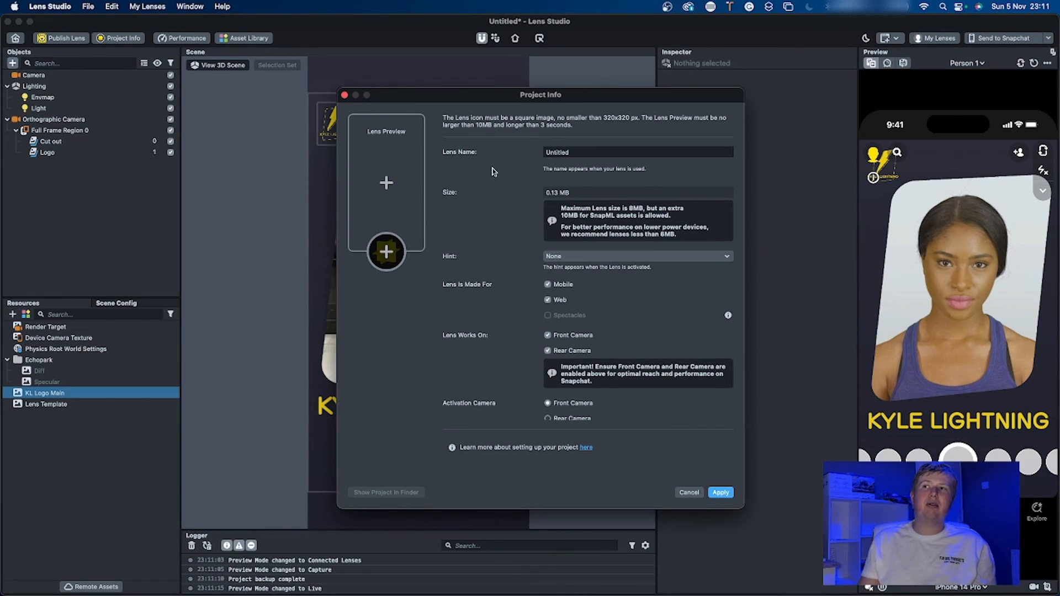
click(690, 492)
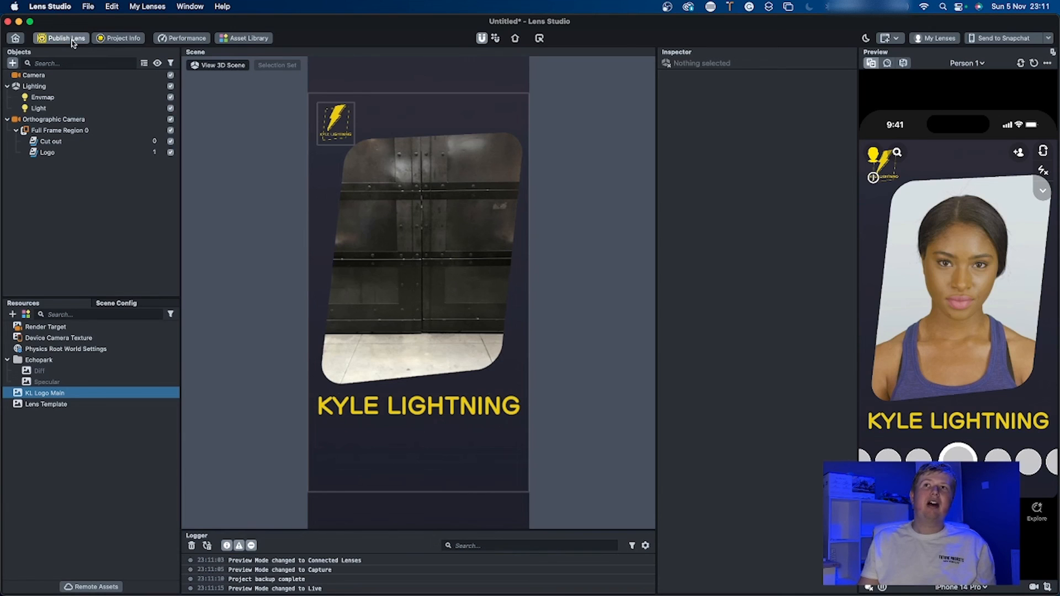
click(992, 40)
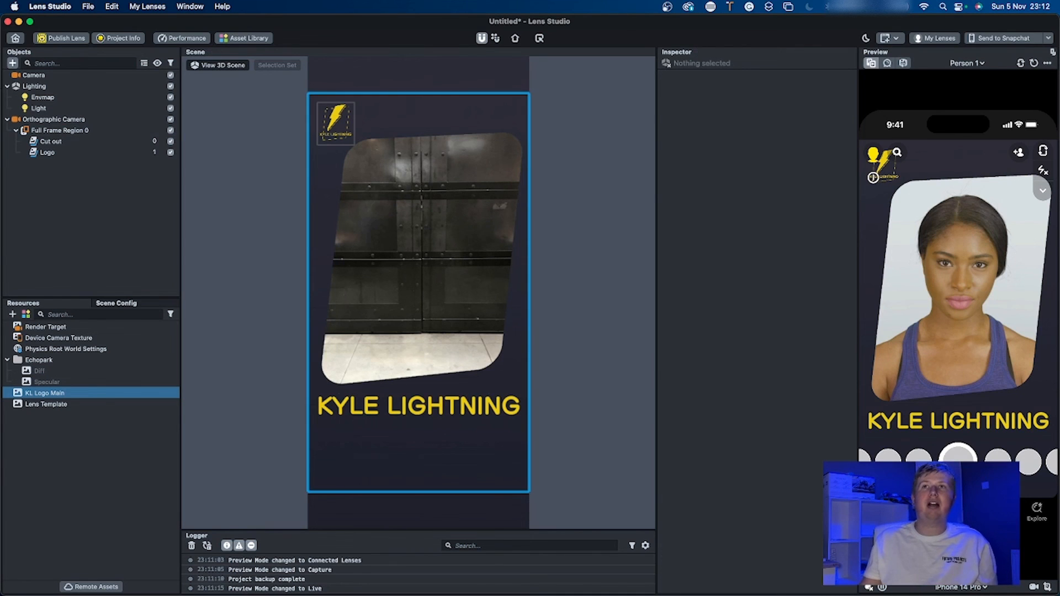
Try adding an Analog TV post effect to the camera and undo it.
click(13, 63)
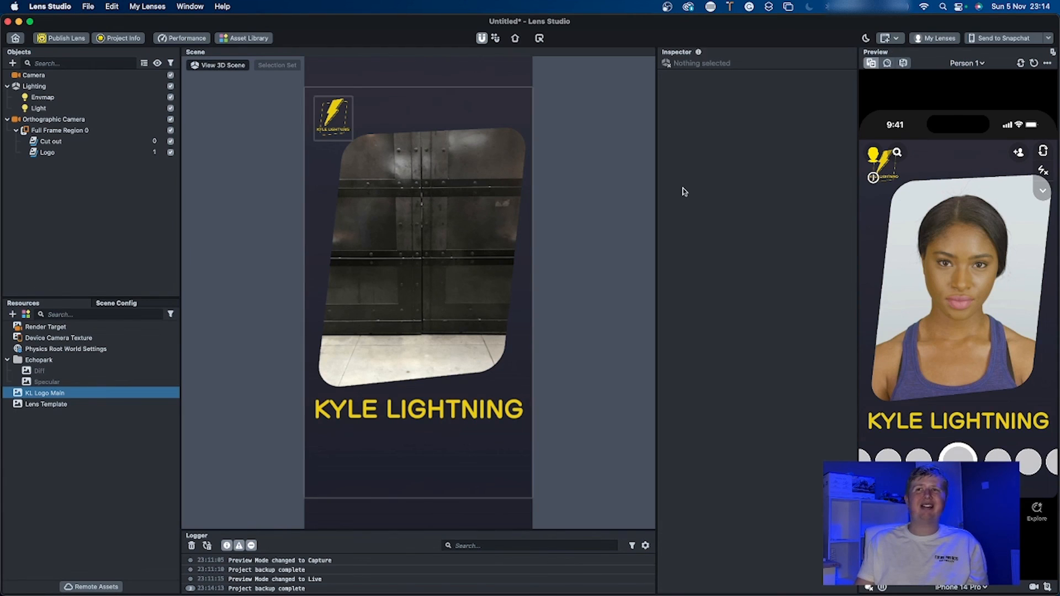
click(14, 65)
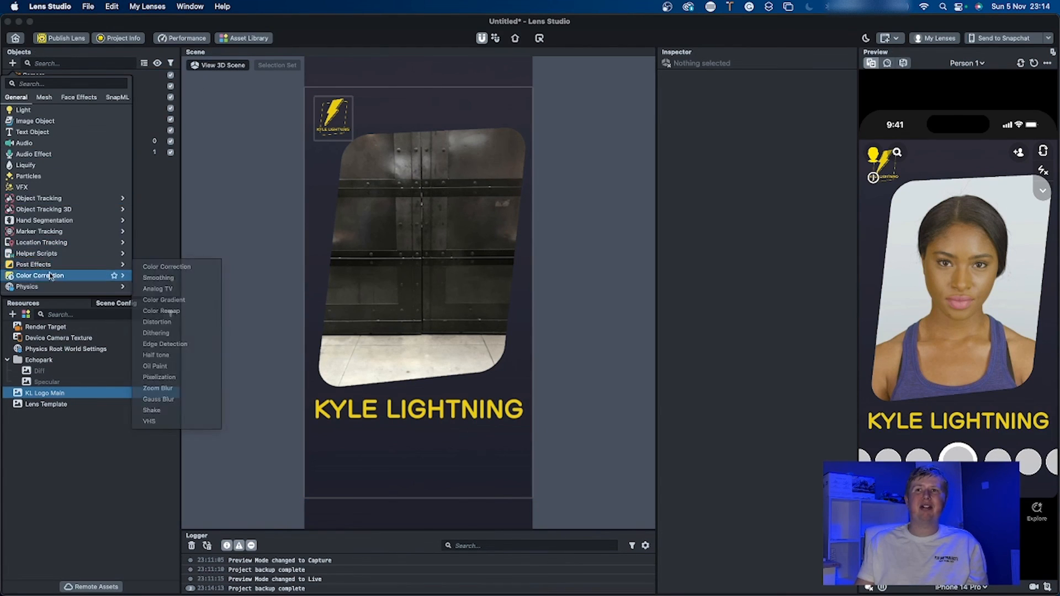
mouse_move(59, 268)
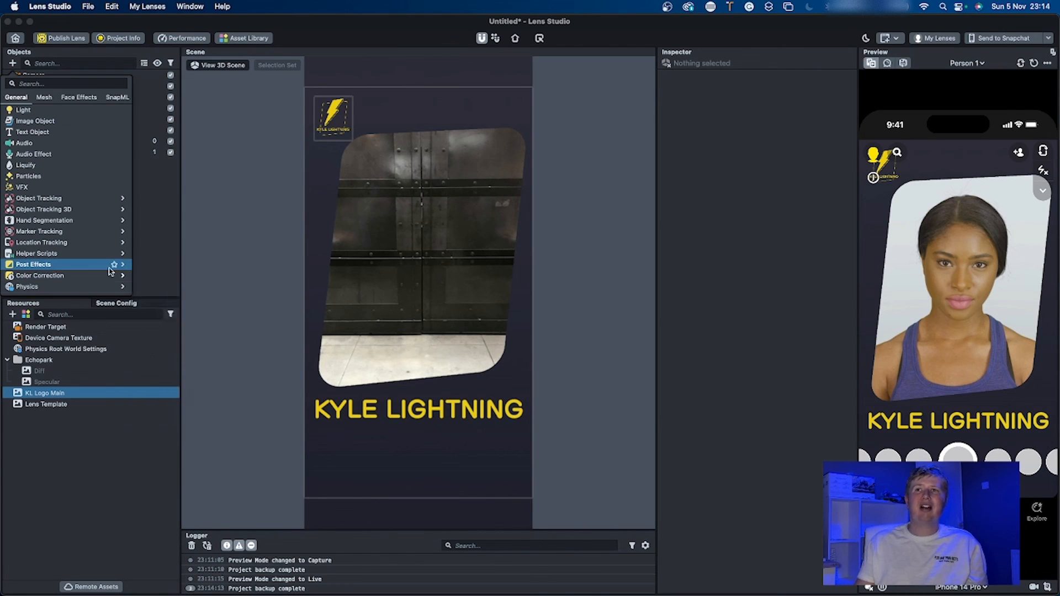
click(242, 311)
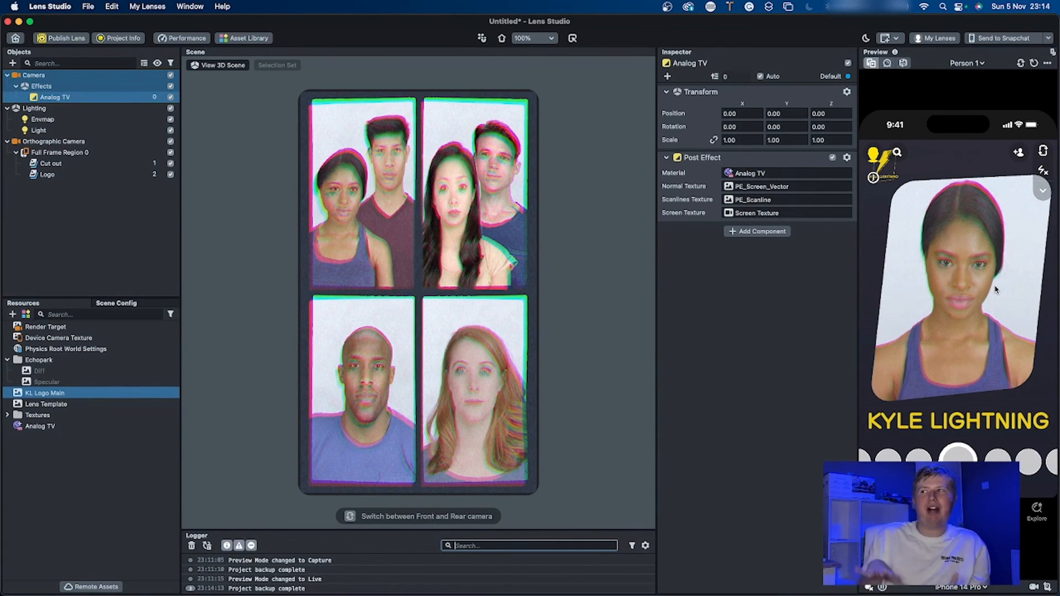
key(super+z)
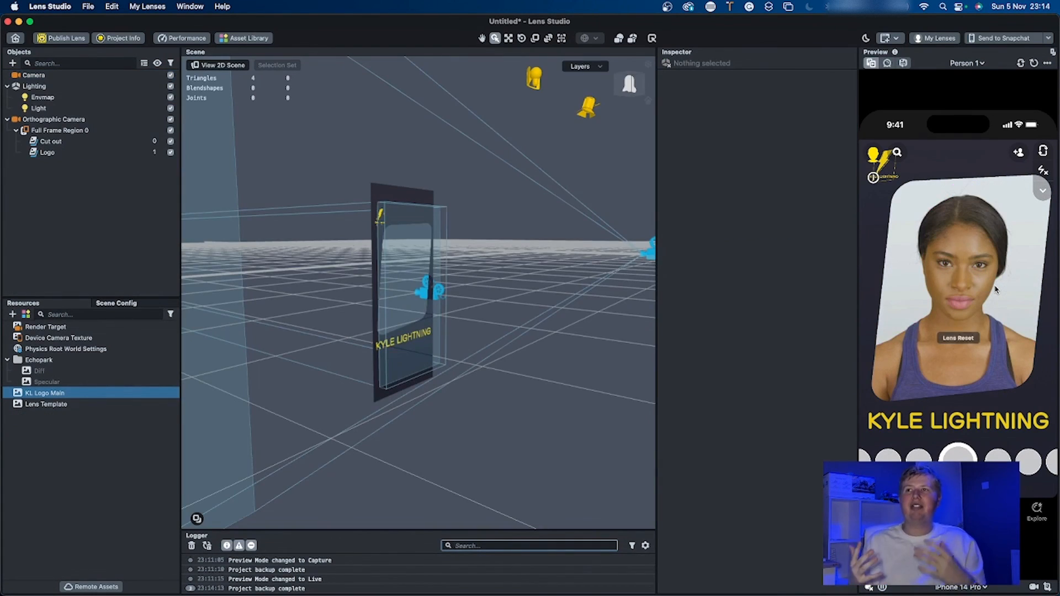